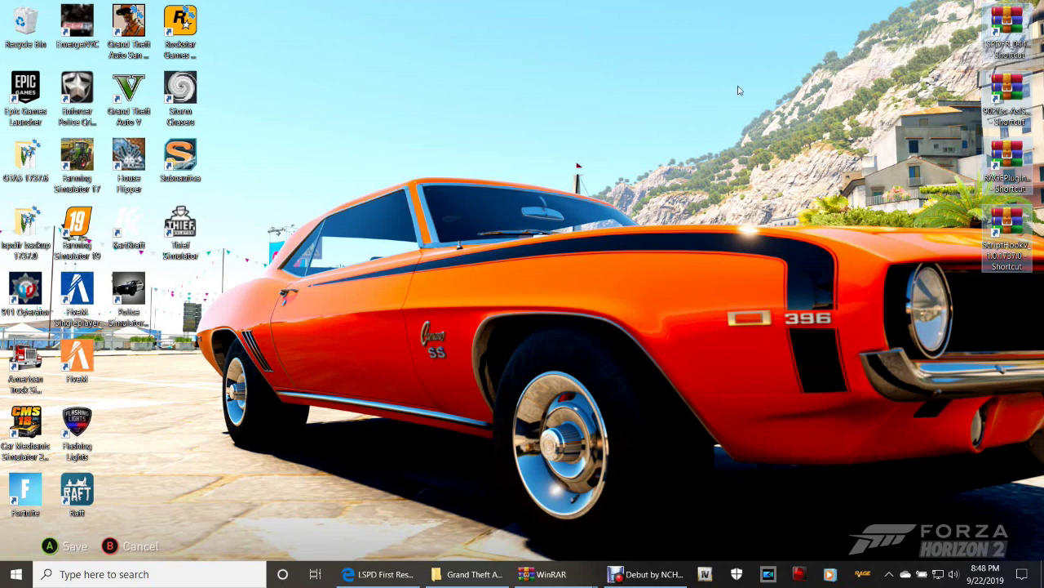
Step: Switch to Microsoft Edge and read through the LSPD First Response 0.4.4 file page down to its download section
left_click(986, 119)
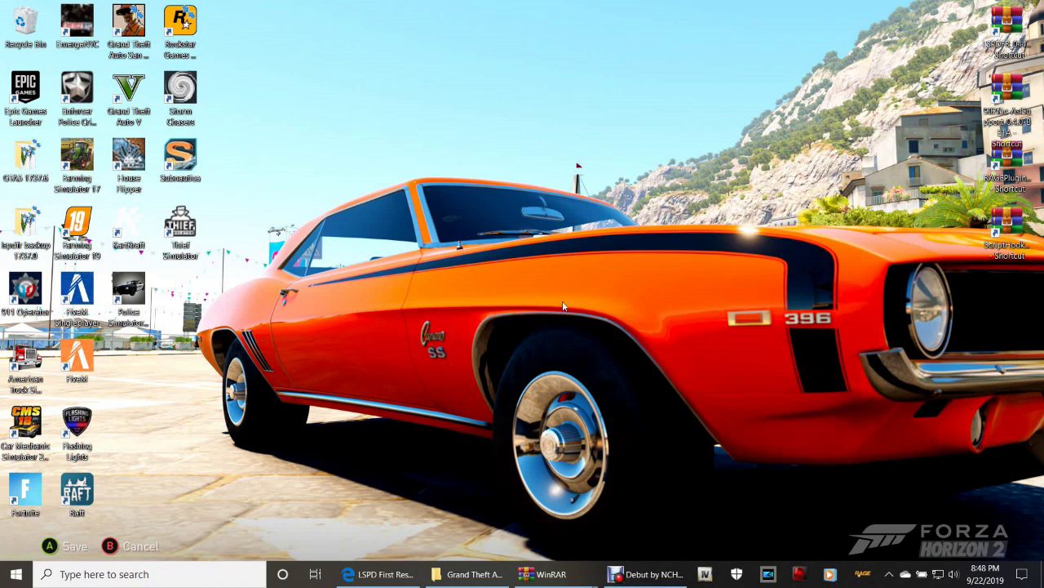
mouse_move(370, 579)
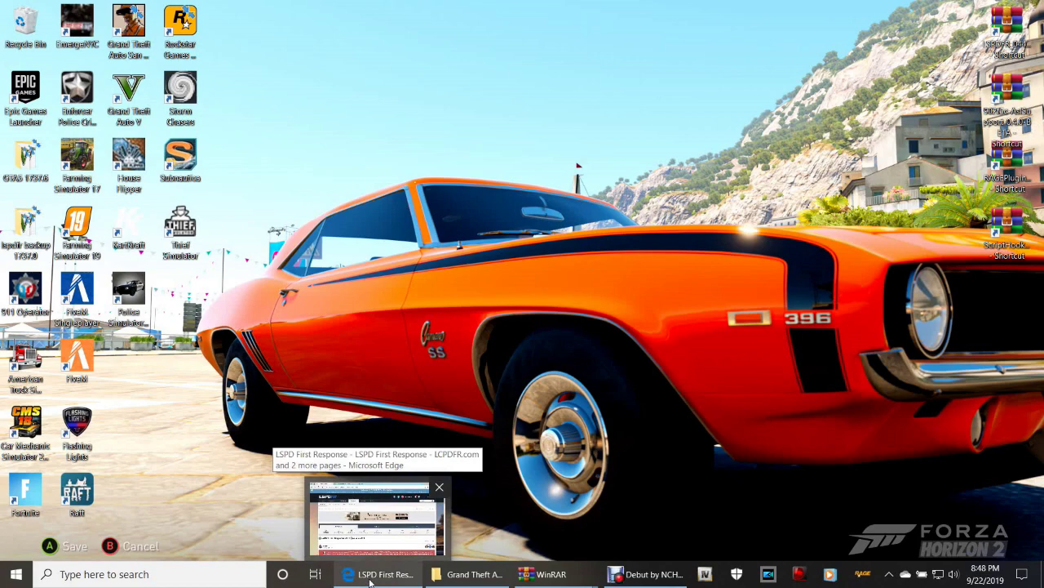
left_click(370, 579)
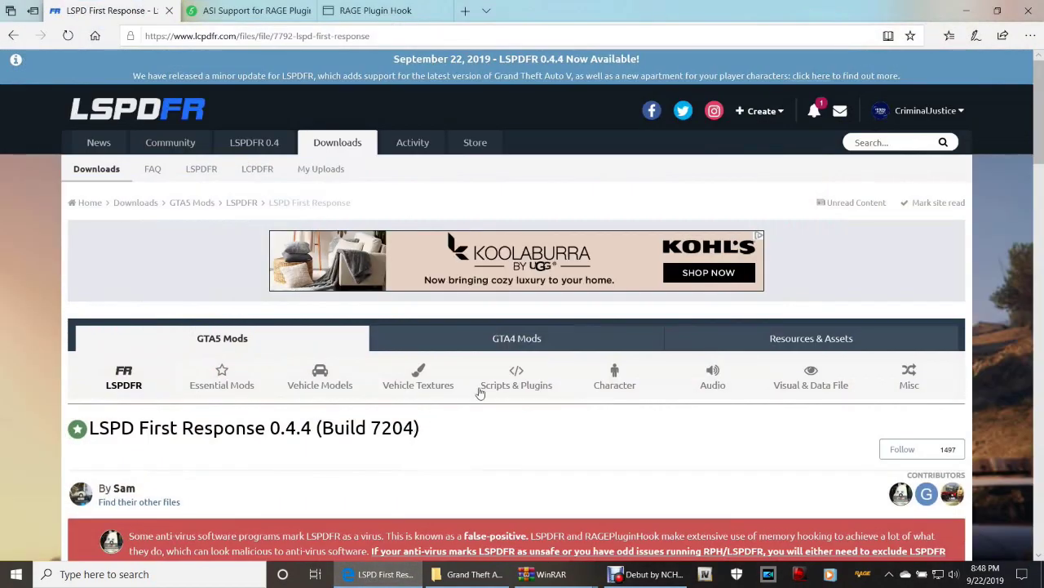
scroll(481, 392, "down", 2)
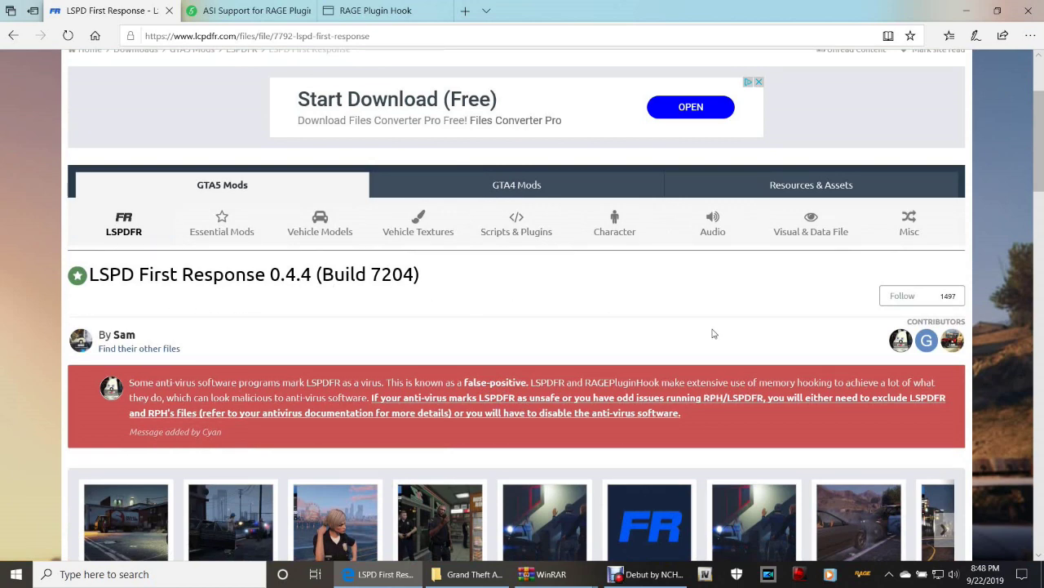
scroll(712, 328, "down", 3)
scroll(712, 333, "down", 2)
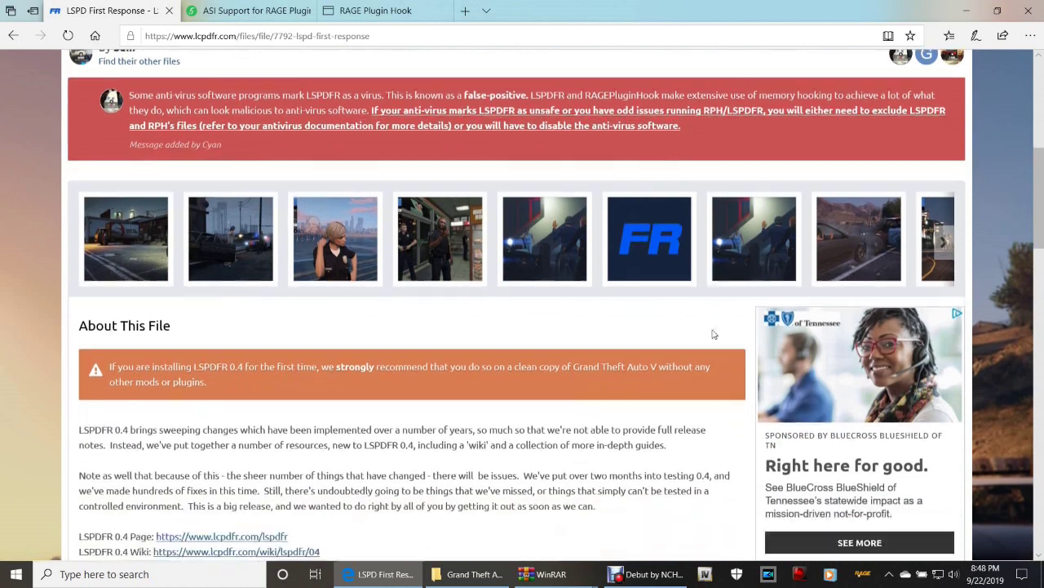
scroll(712, 332, "down", 1)
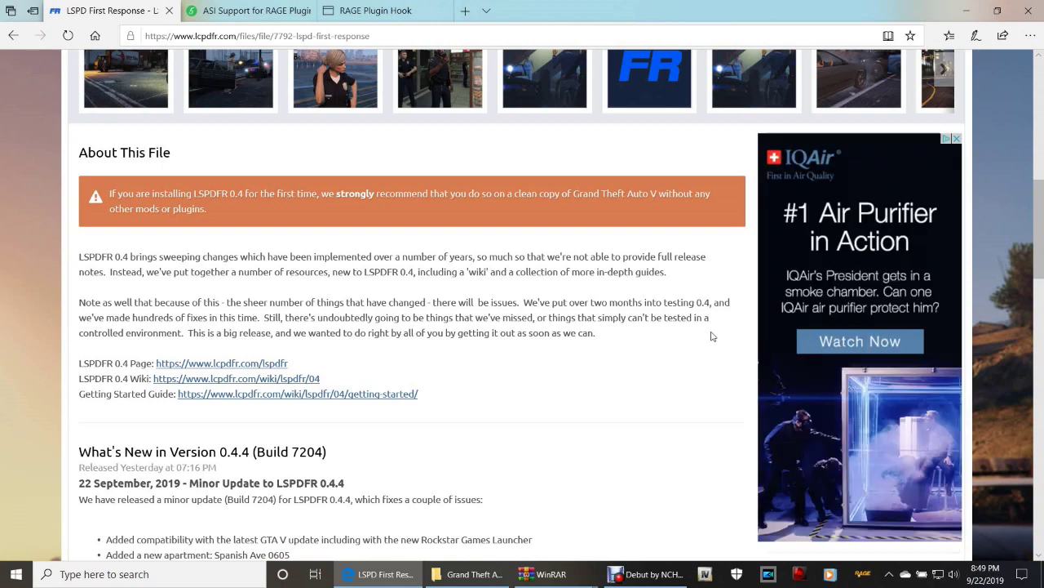
scroll(726, 375, "down", 3)
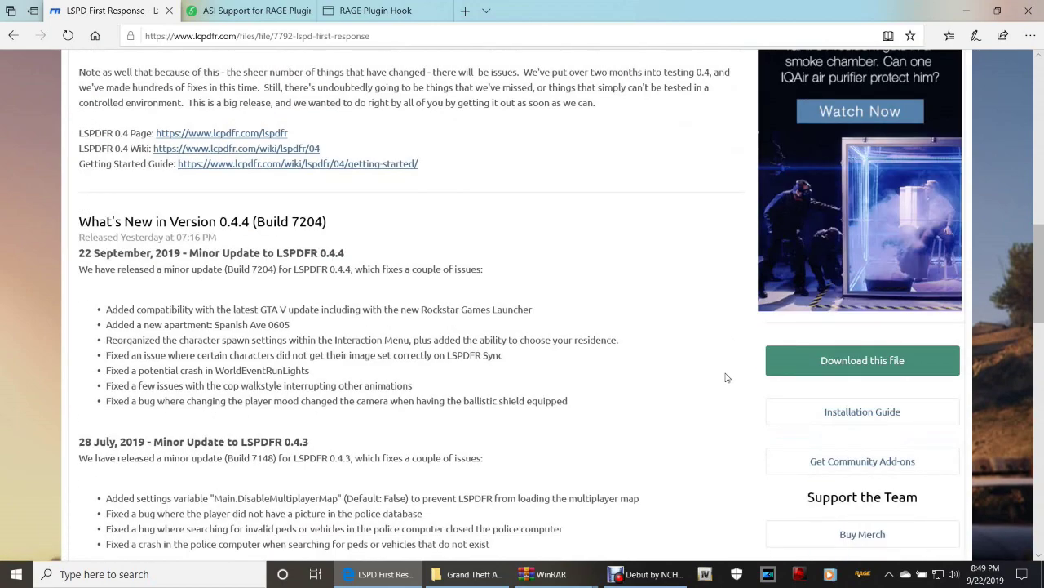
Step: Agree to the LSPD First Response download terms and request the LSPDFR_044_Manual_Install.zip file
left_click(869, 368)
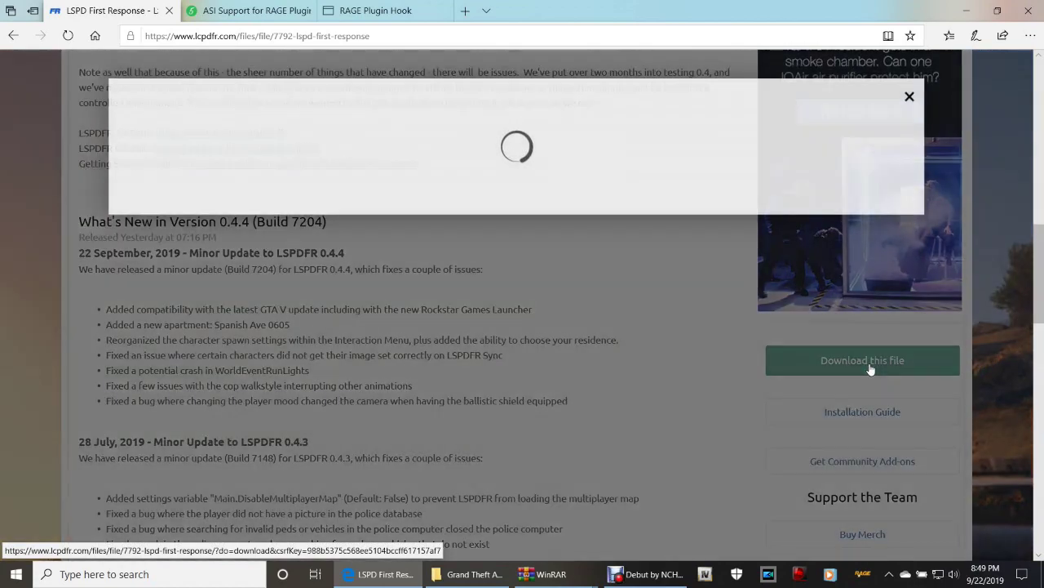
scroll(798, 386, "down", 15)
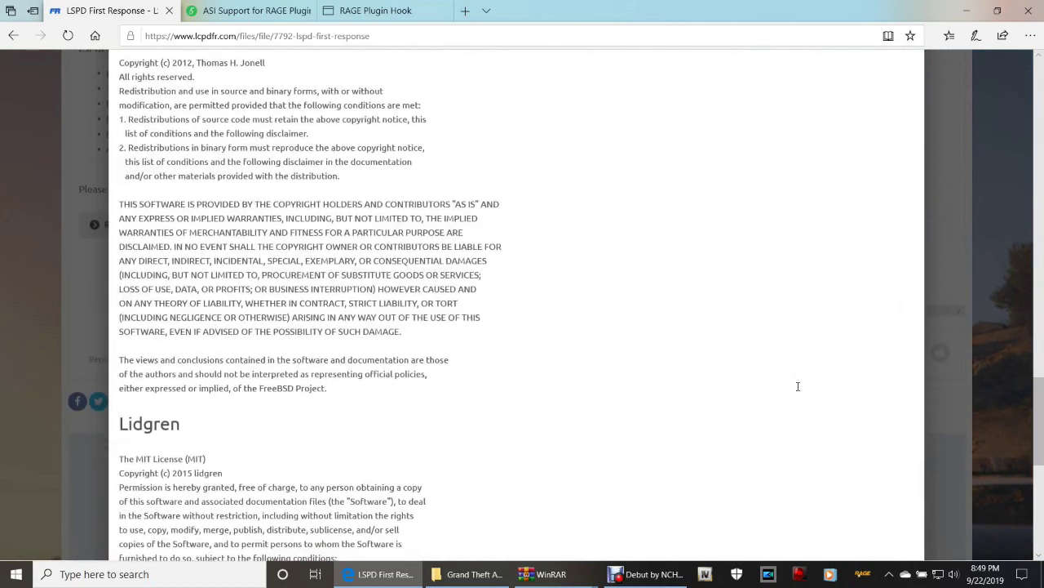
scroll(798, 386, "down", 6)
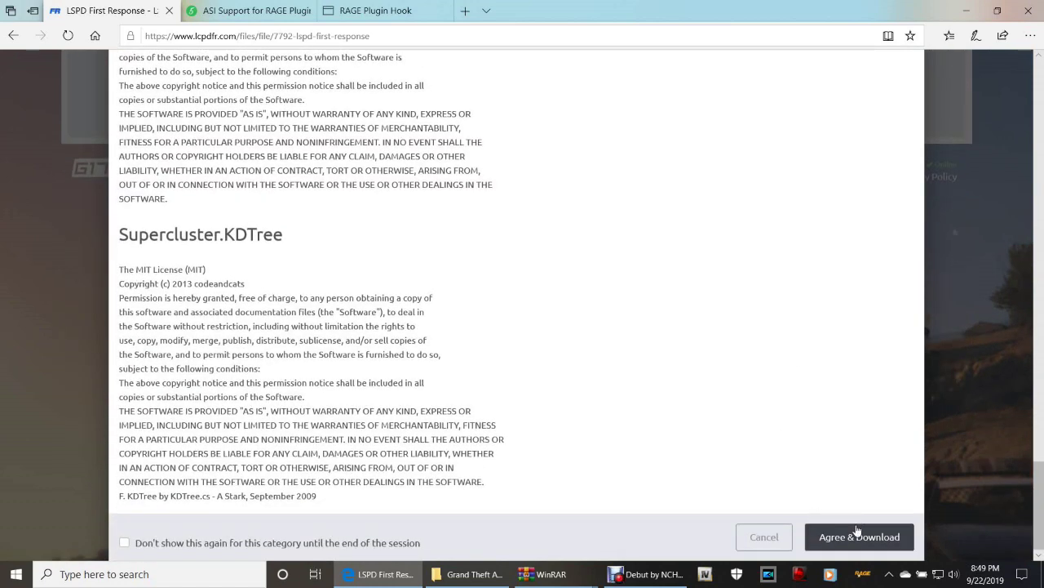
left_click(857, 530)
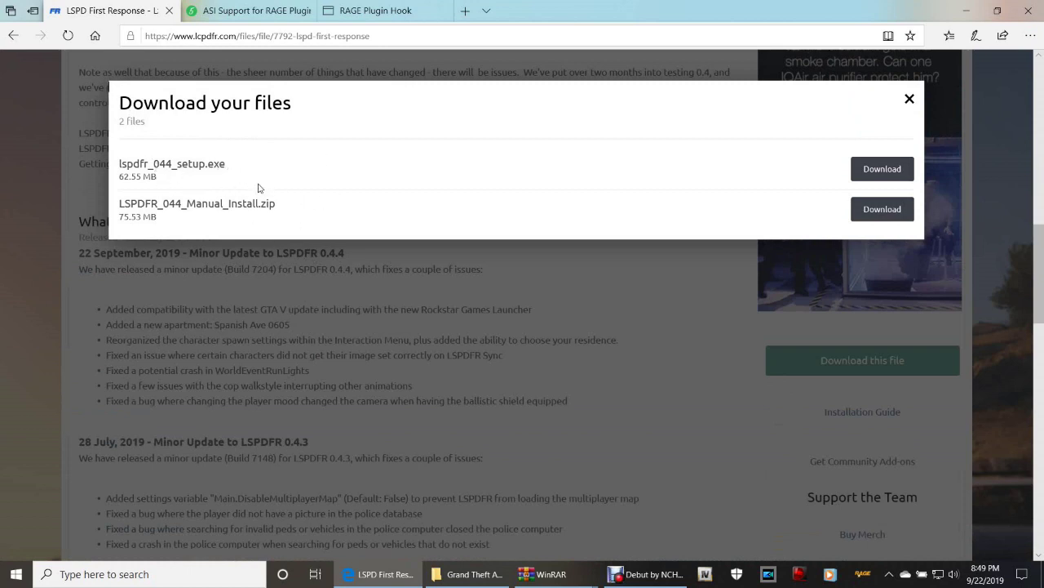
left_click_drag(283, 214, 120, 204)
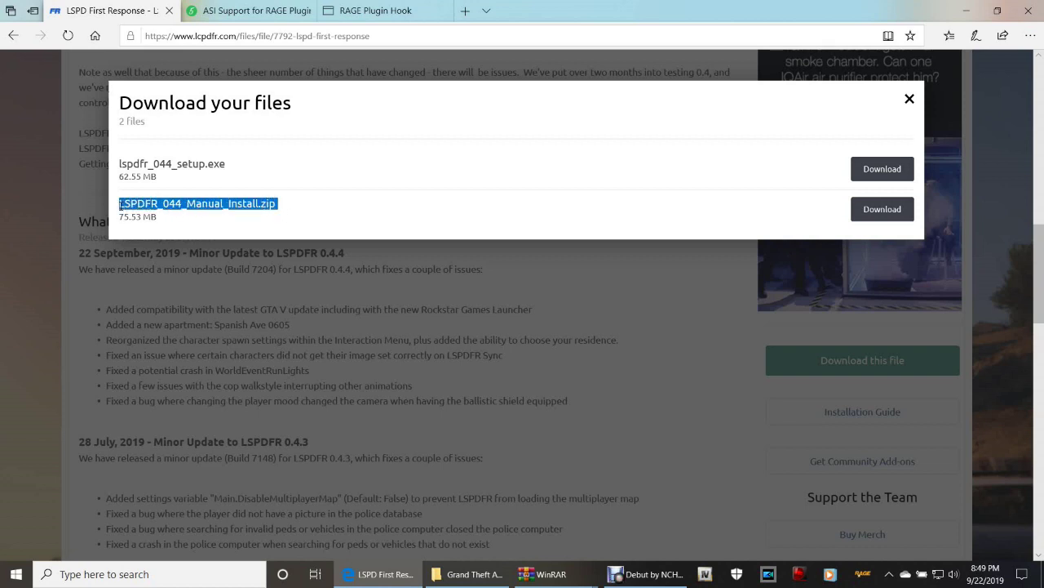
left_click(722, 217)
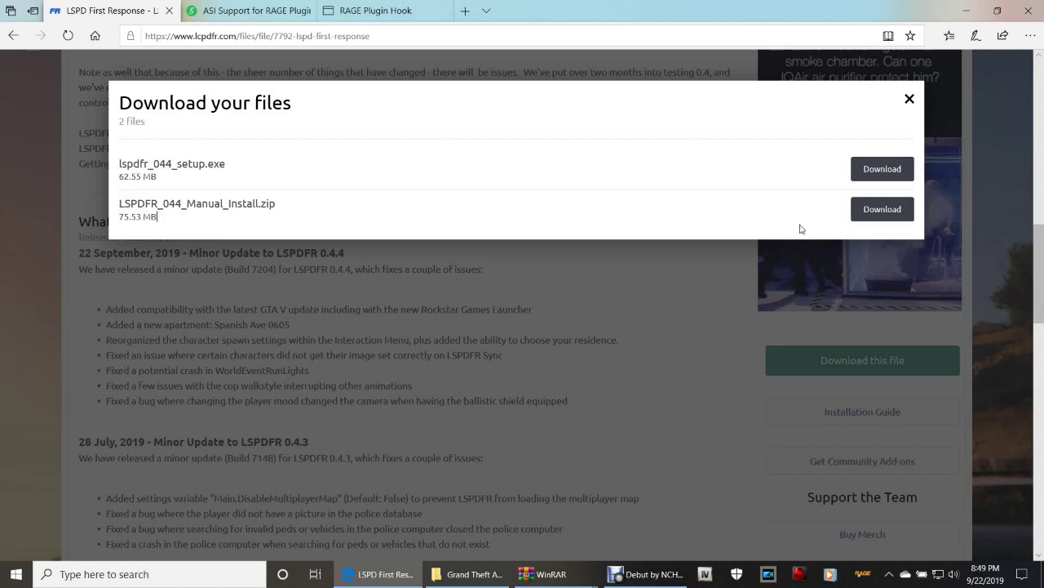
left_click(882, 209)
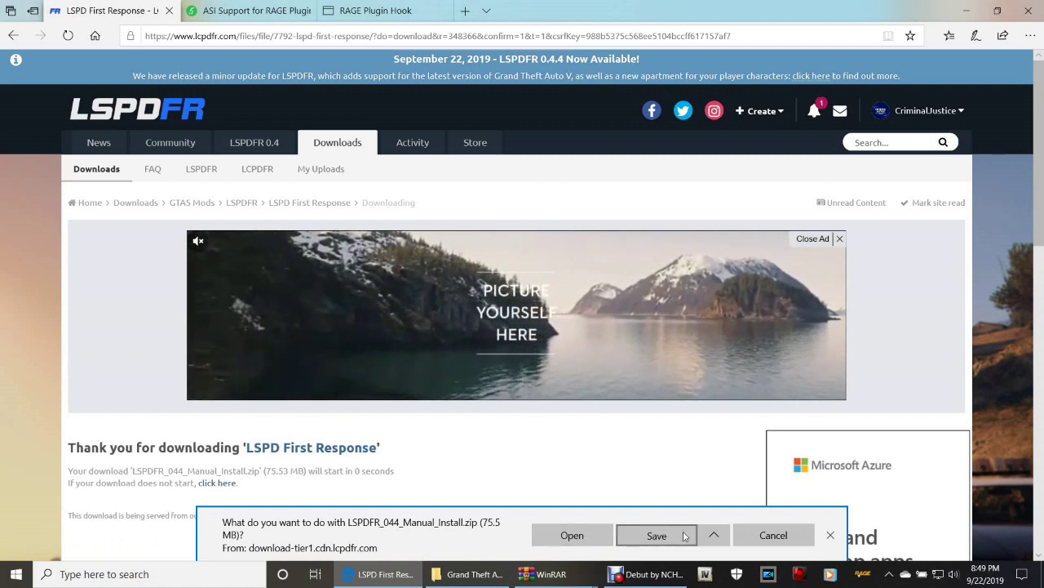
Step: Check the save options for the LSPDFR manual install archive, then dismiss the download and close its page
left_click(715, 532)
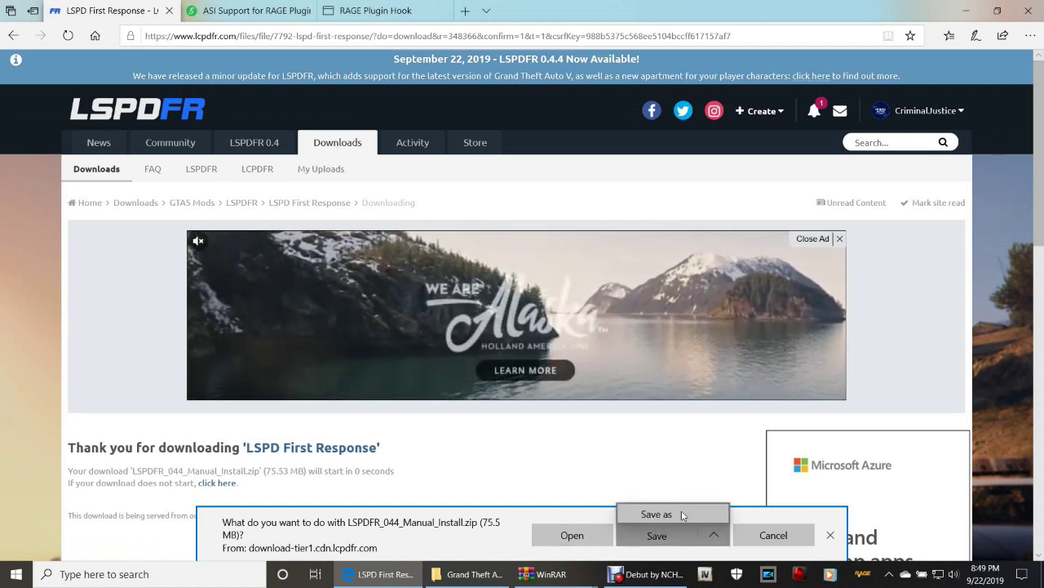
left_click(665, 450)
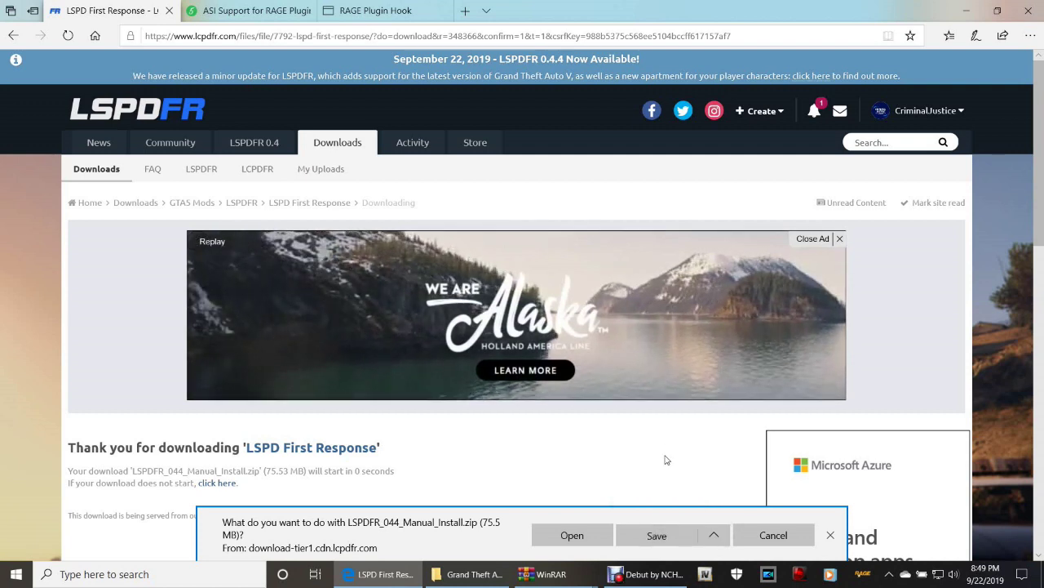
left_click(831, 534)
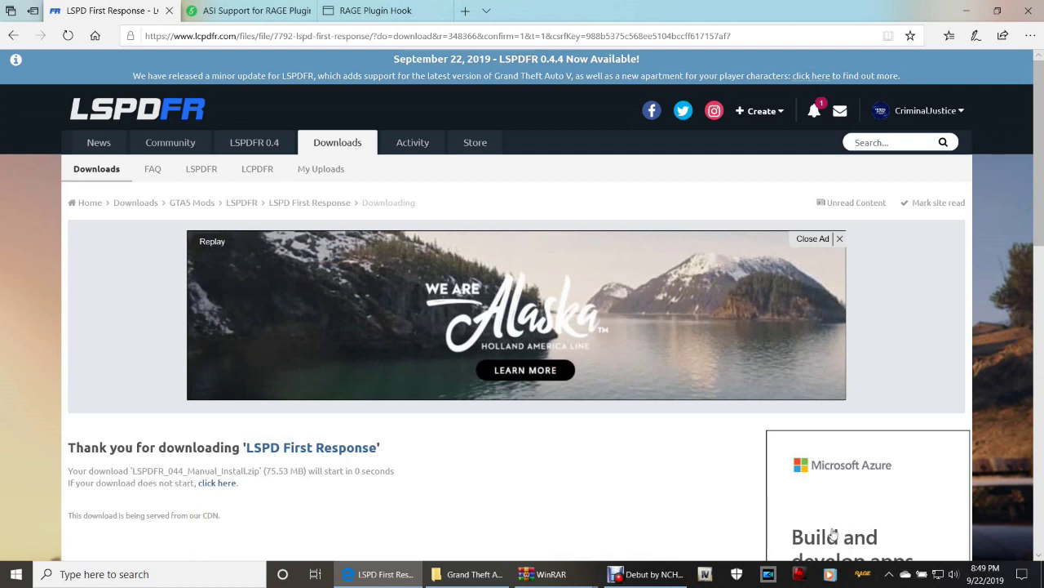
left_click(168, 11)
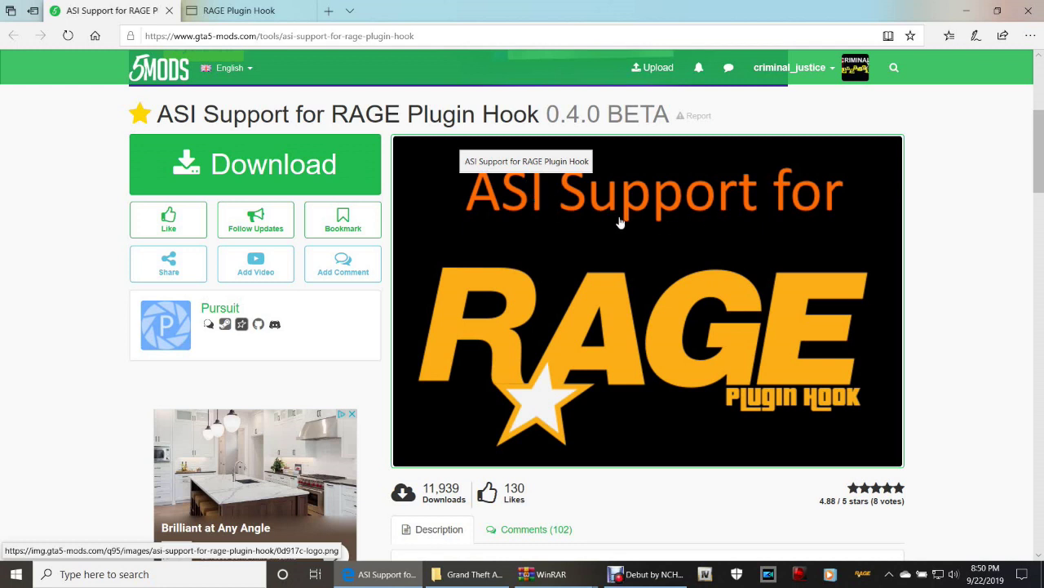
Step: Request the ASI Support for RAGE Plugin Hook 0.4.0 BETA download, then dismiss it without saving and close its page
left_click(298, 181)
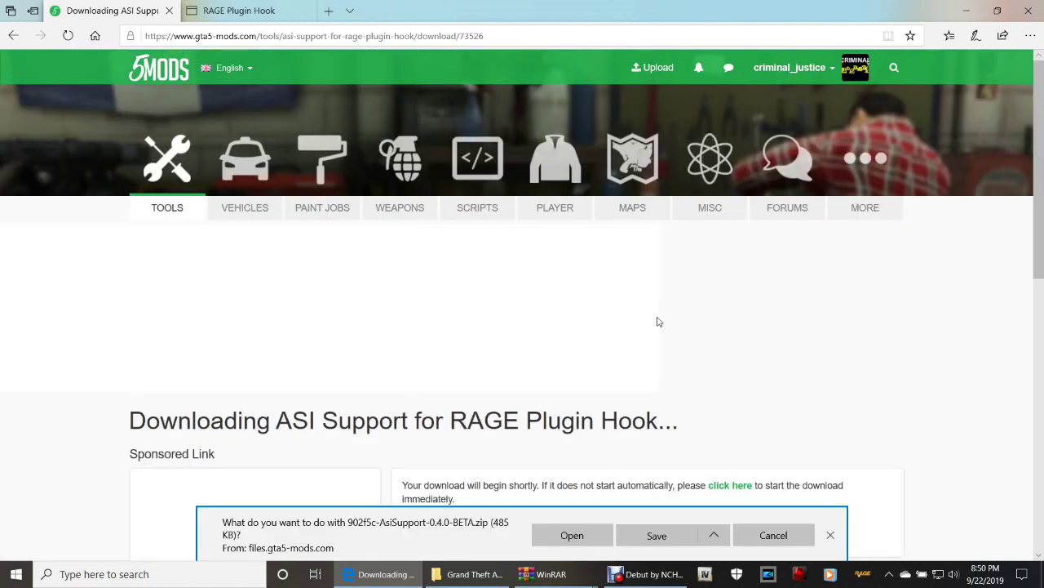
scroll(658, 326, "down", 3)
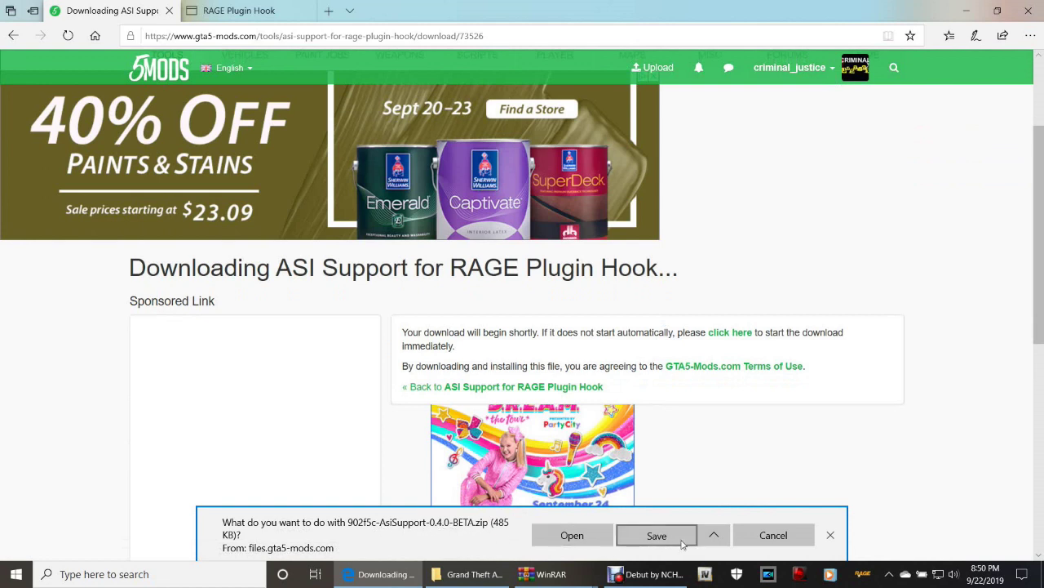
left_click(713, 534)
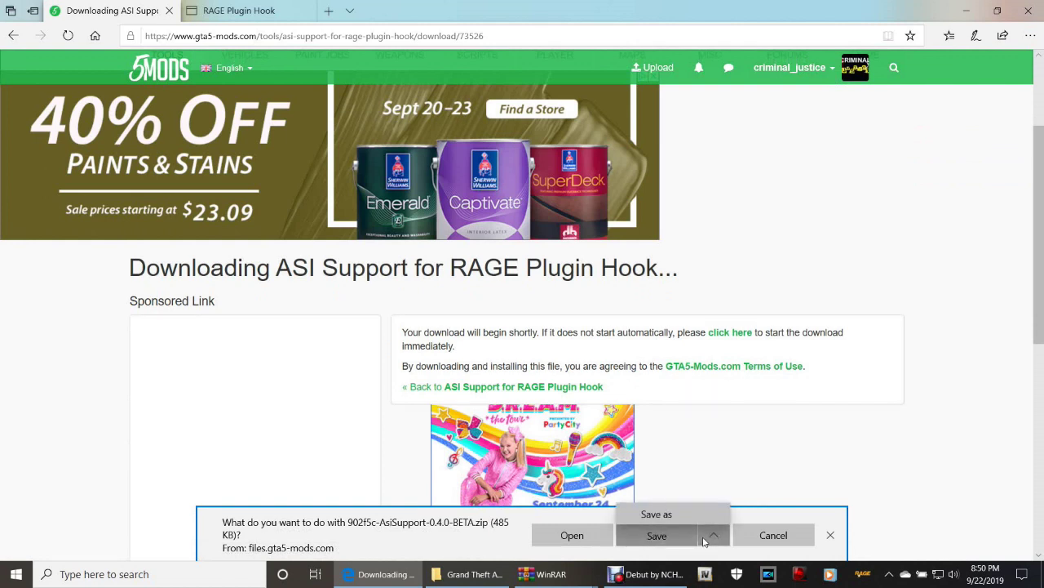
left_click(824, 444)
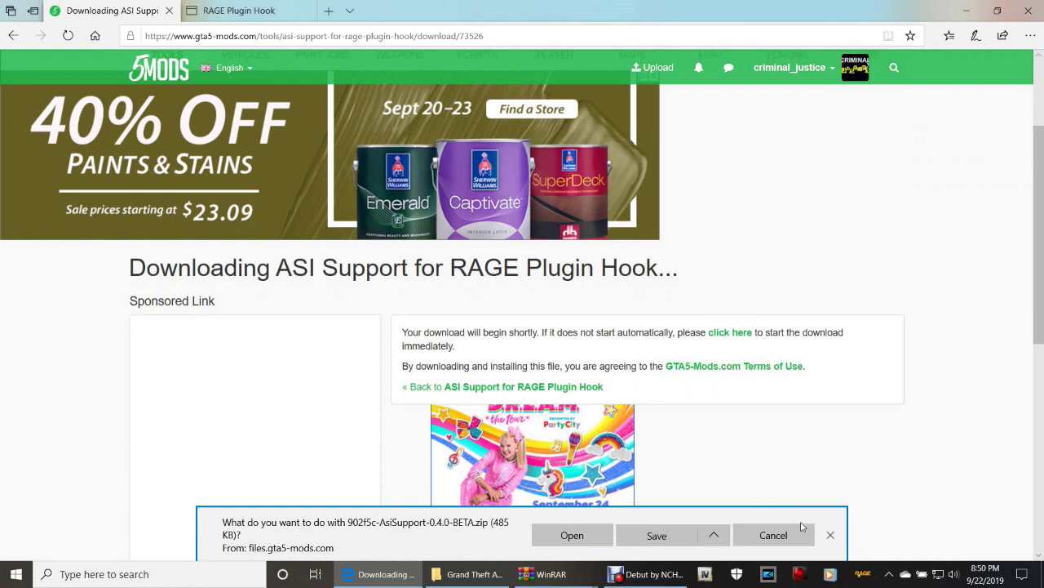
left_click(833, 534)
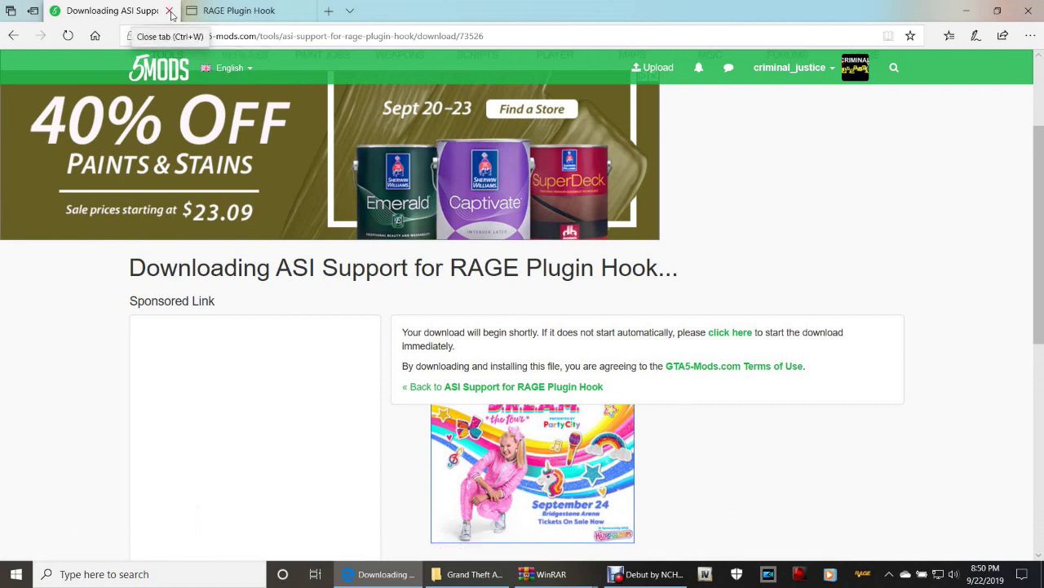
left_click(169, 10)
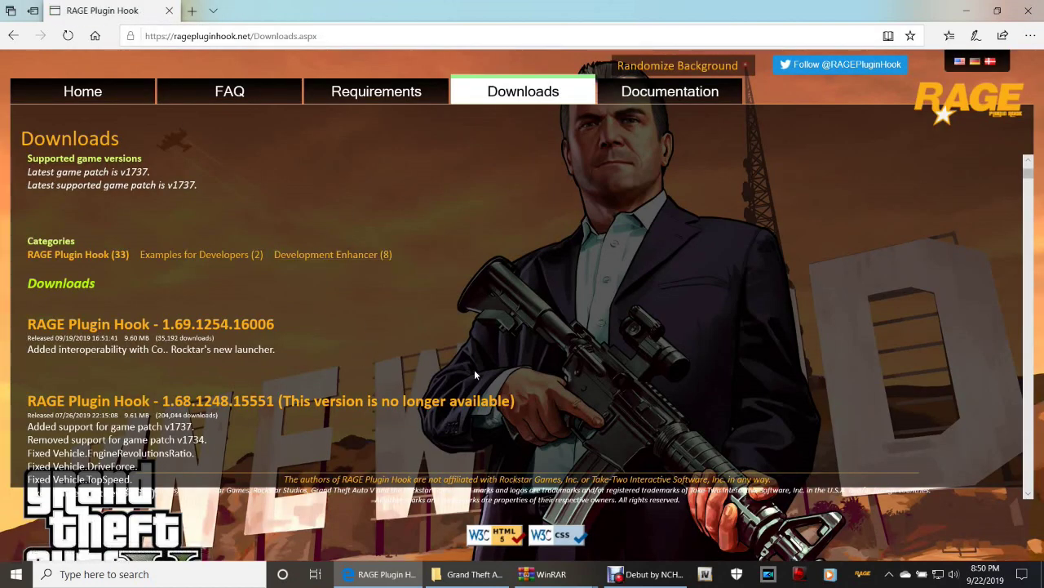
Step: Go from the RAGE Plugin Hook home page to its downloads page and examine the listed versions
left_click(90, 93)
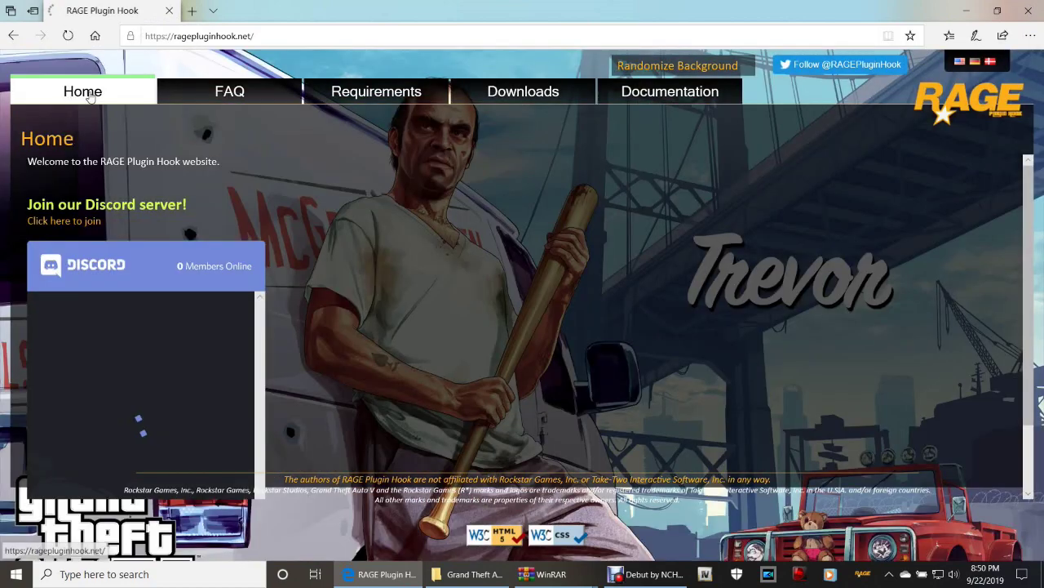
left_click(539, 96)
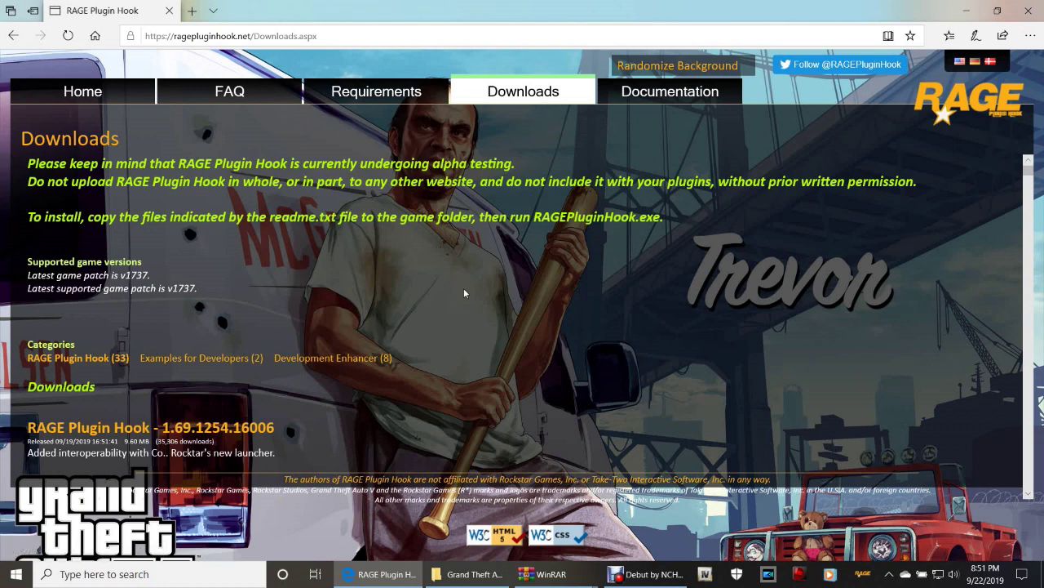
scroll(465, 294, "down", 2)
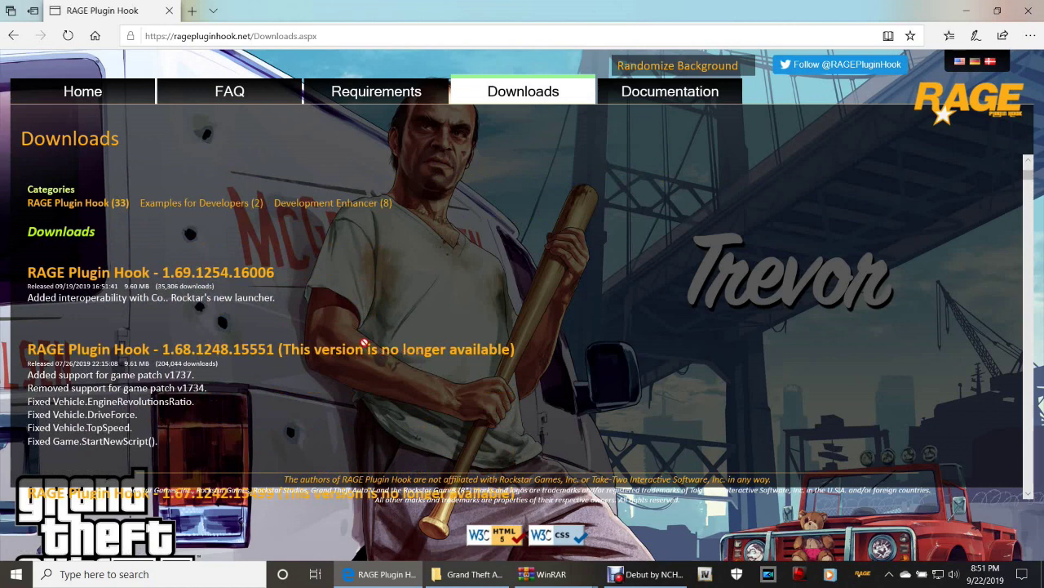
scroll(284, 376, "down", 3)
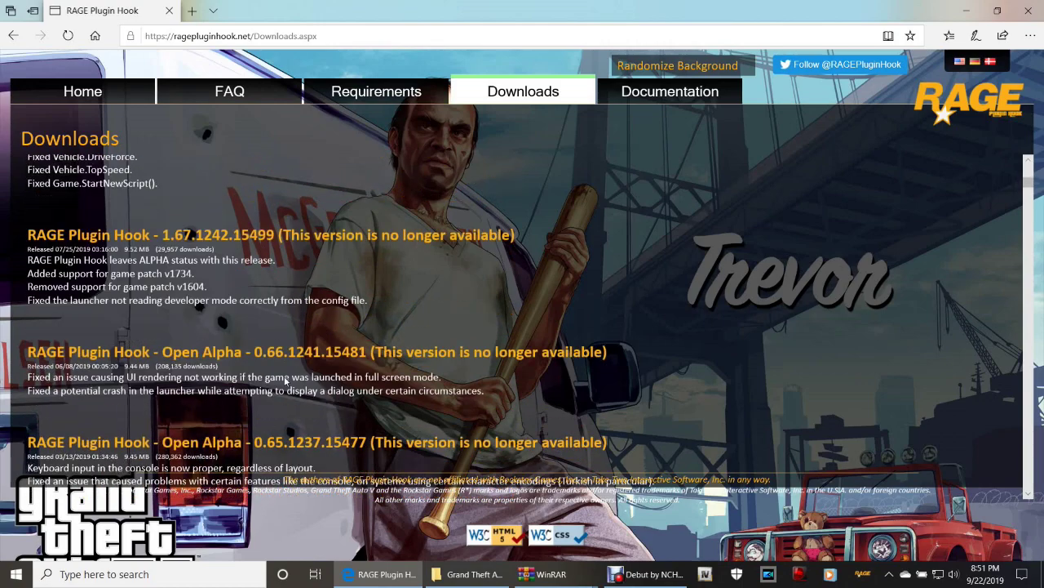
scroll(350, 344, "down", 1)
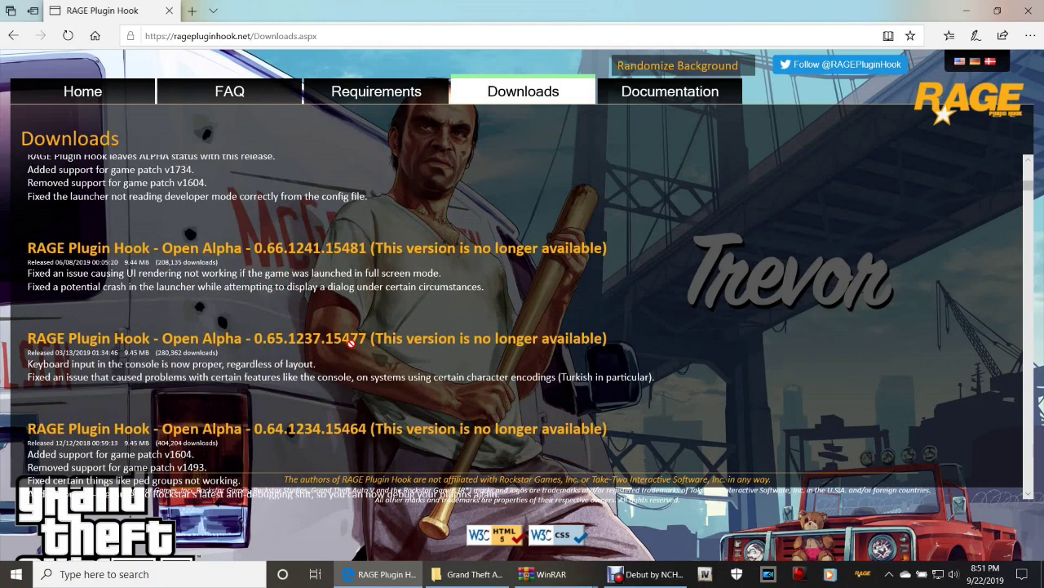
scroll(349, 344, "down", 1)
scroll(350, 344, "up", 2)
scroll(351, 343, "up", 5)
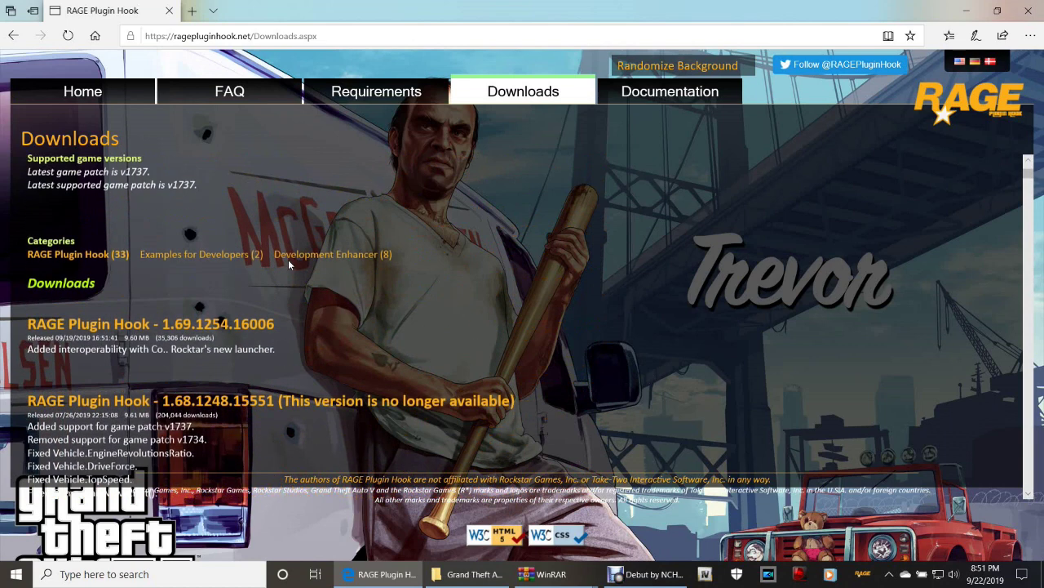
Step: Request the RAGE Plugin Hook 1.69.1254.16006 download, then cancel it without saving and close the browser
left_click(210, 324)
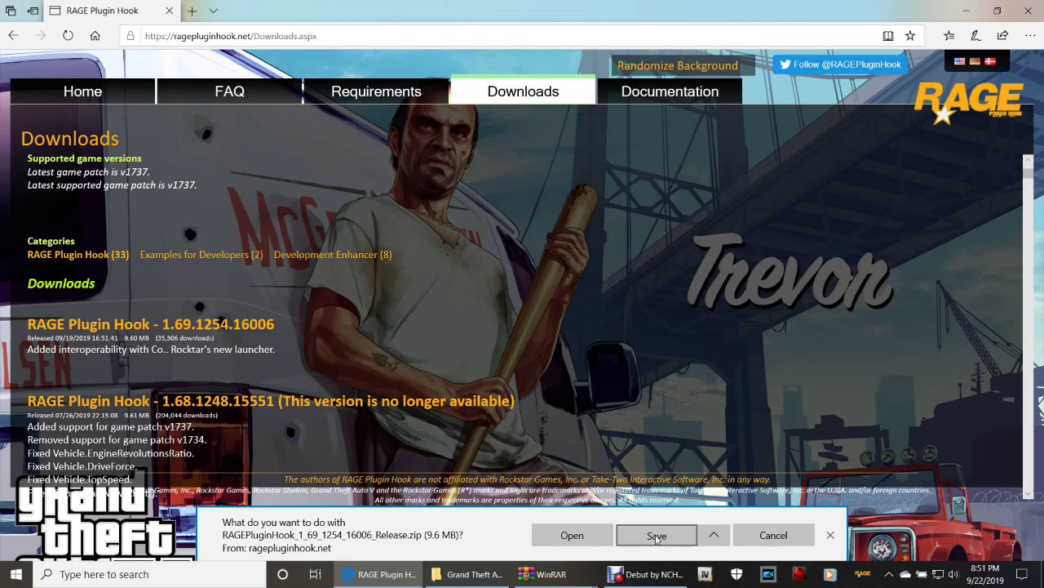
left_click(714, 535)
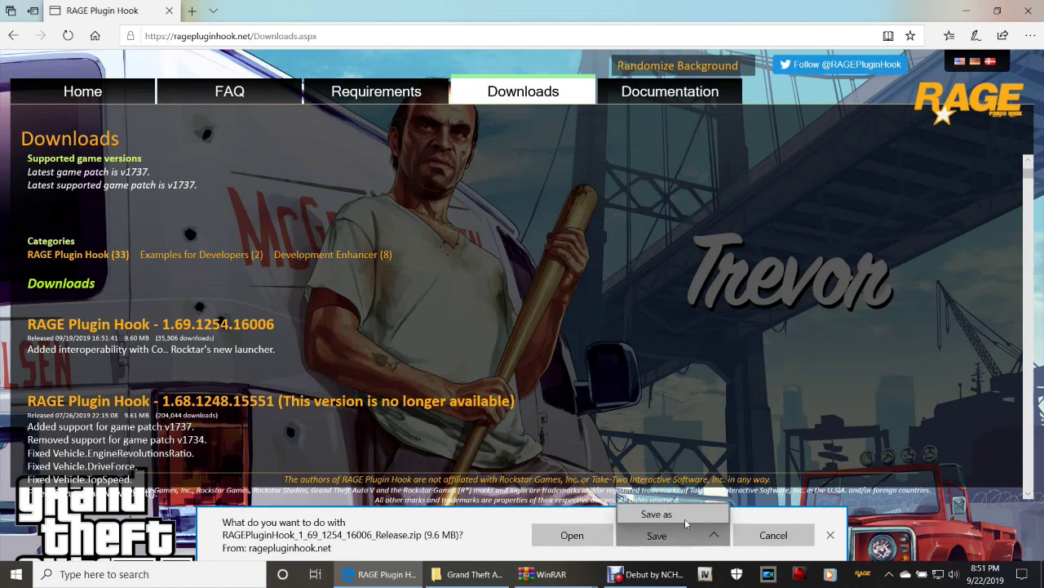
left_click(833, 537)
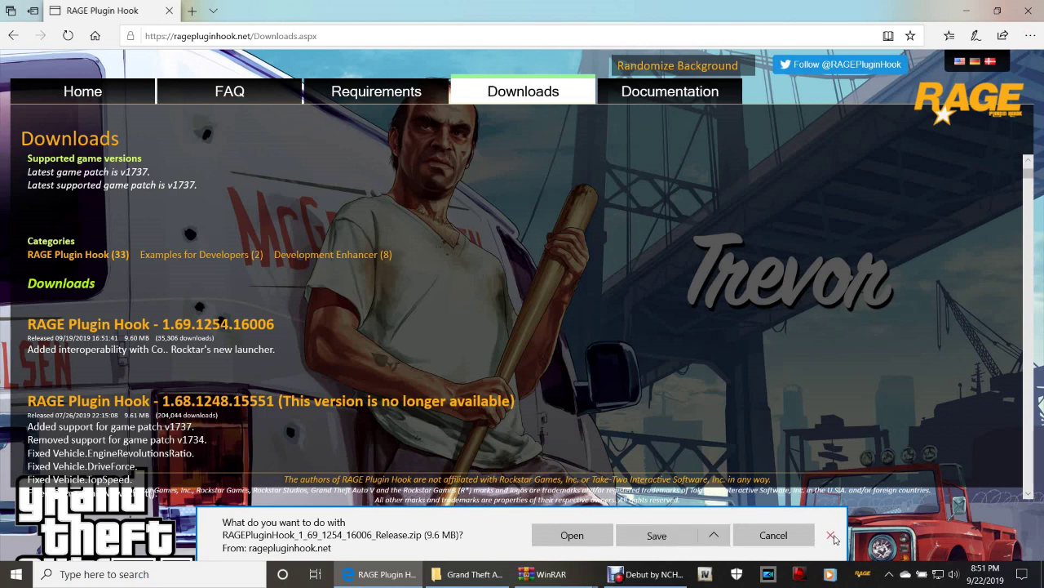
left_click(800, 534)
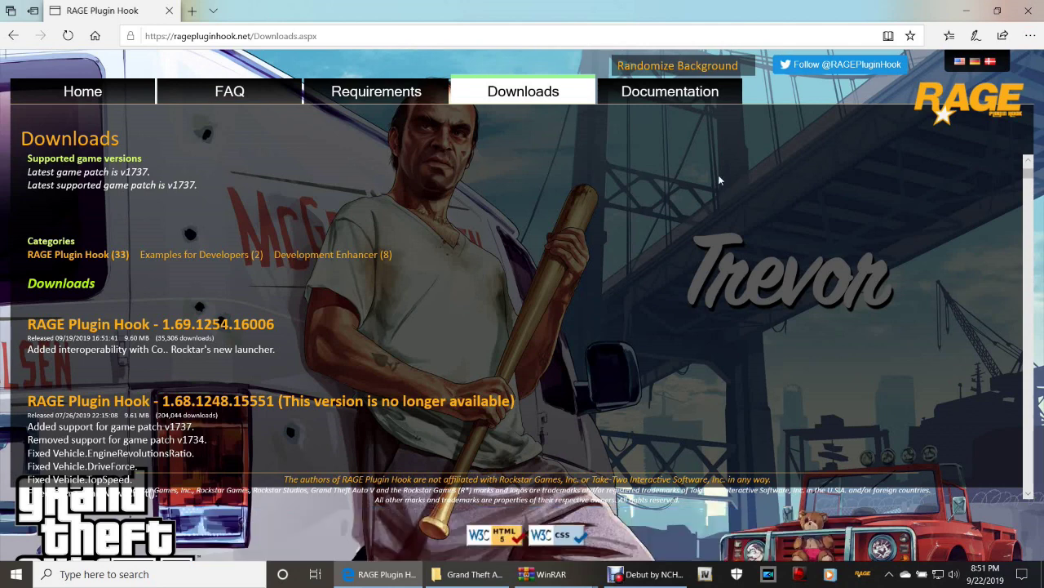
left_click(1030, 11)
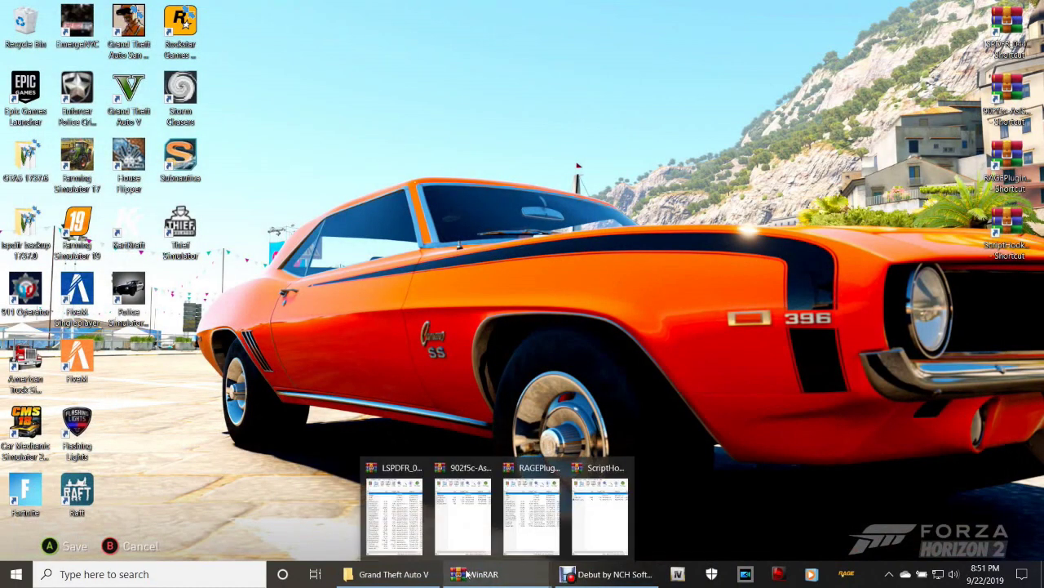
Step: Bring up the Grand Theft Auto V game folder to view its contents, then minimise it
mouse_move(408, 573)
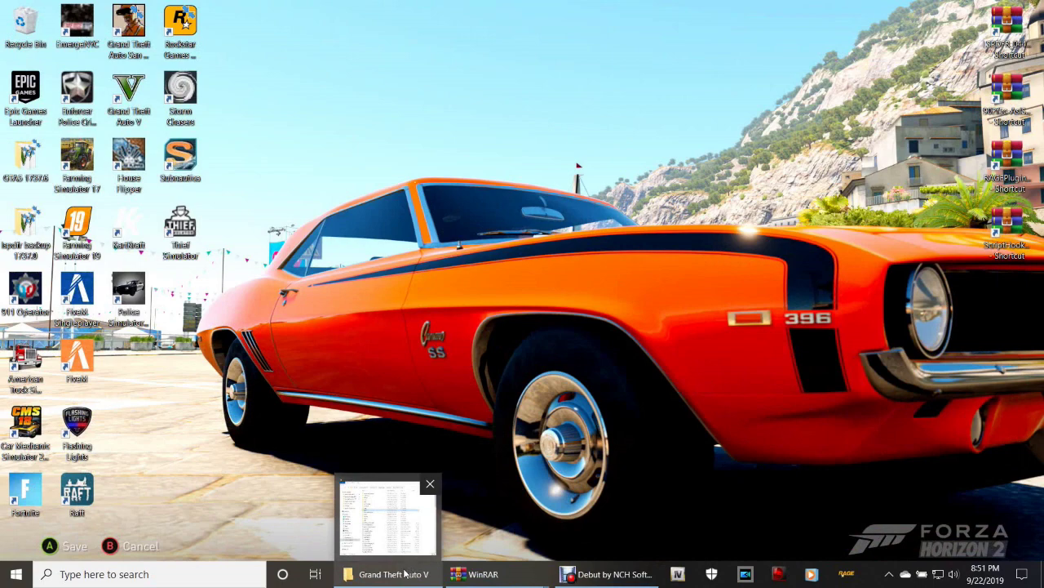
left_click(408, 578)
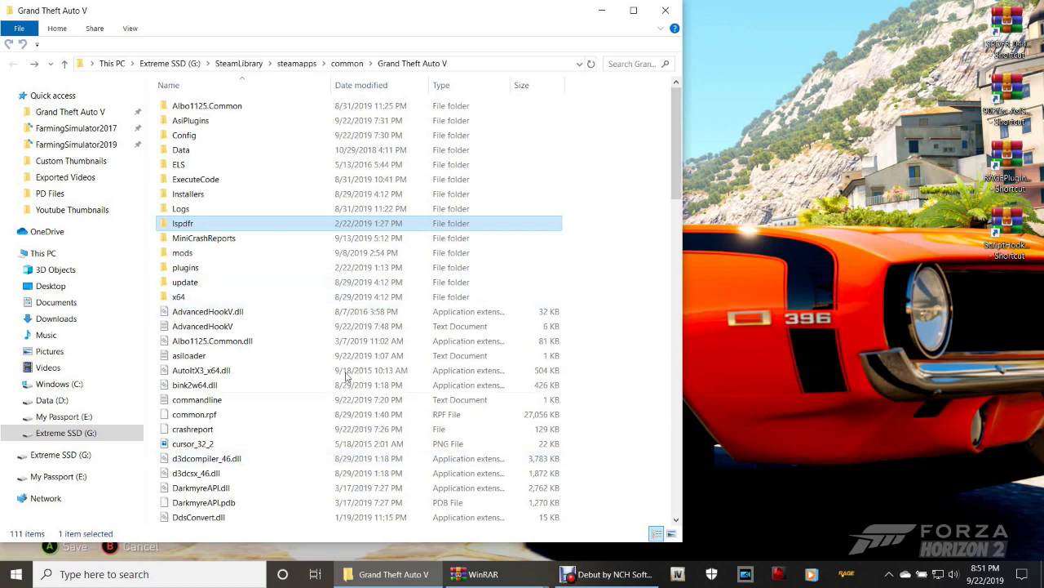
left_click(601, 10)
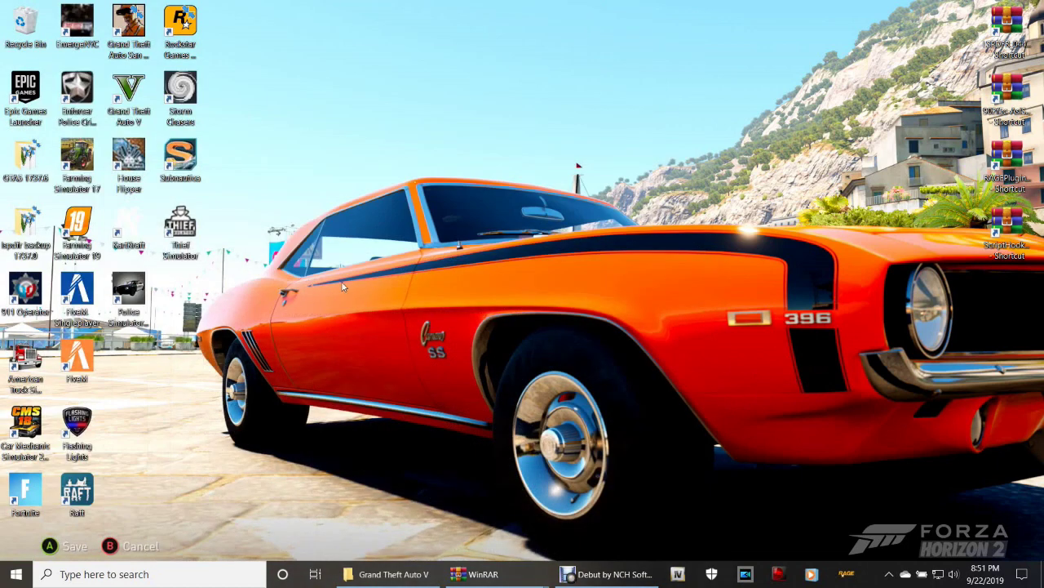
Step: Inspect the deleted dinput8.dll, ScriptHookV log and ScriptHookV.dll files in the Recycle Bin, then close it
double_click(24, 32)
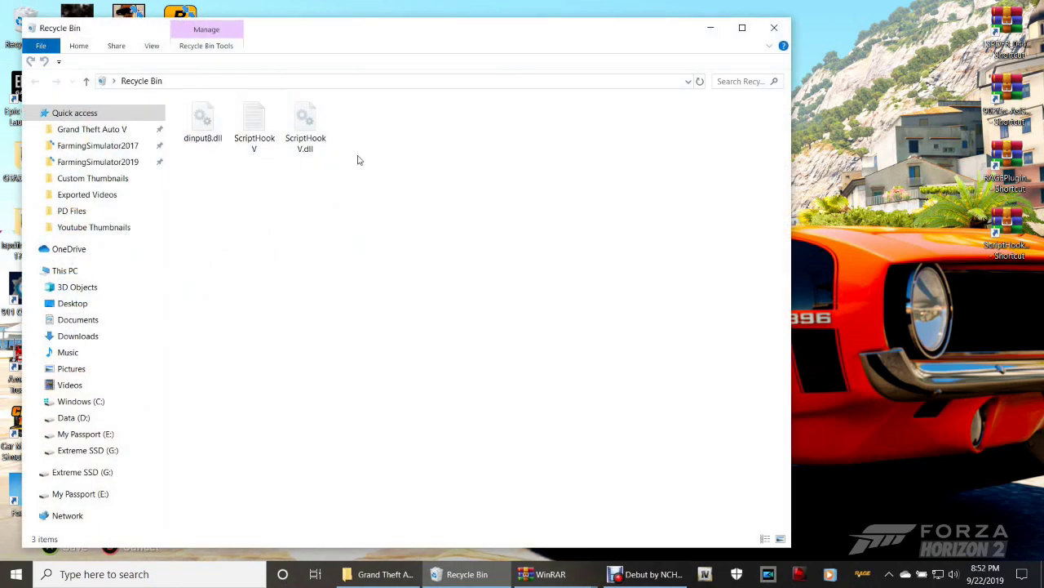
left_click_drag(391, 130, 181, 136)
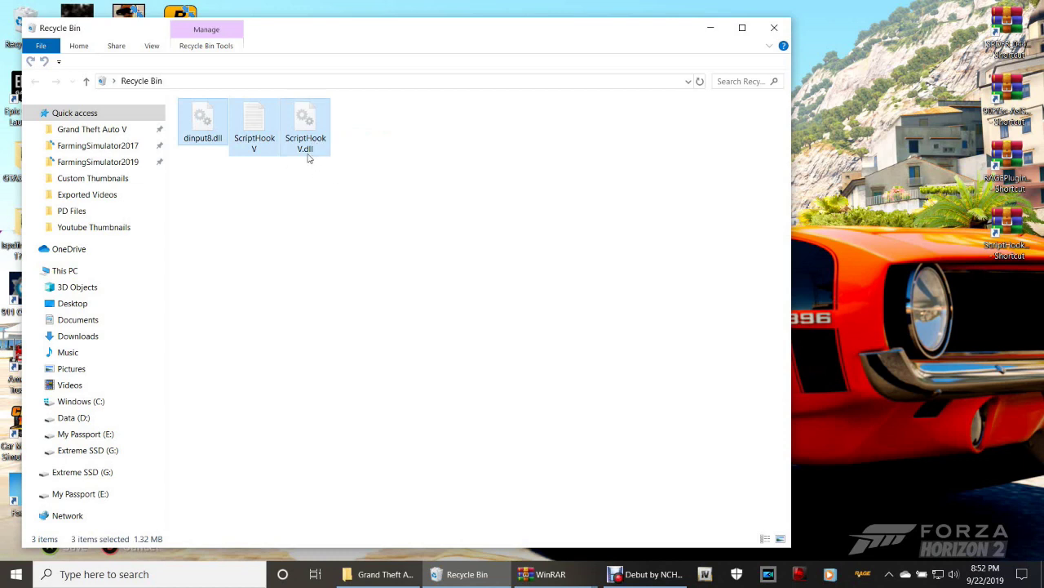
mouse_move(310, 160)
mouse_move(216, 147)
left_click(775, 27)
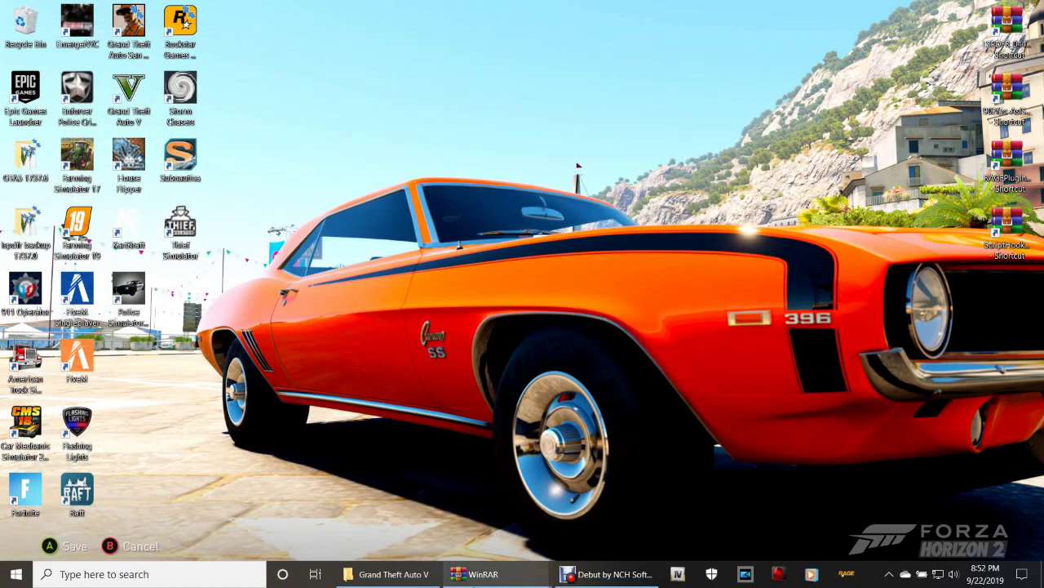
Step: Inspect dinput8.dll and ScriptHookV.dll in the bin folder of ScriptHookV_1.0.1737.0.zip, then close the archive
mouse_move(487, 581)
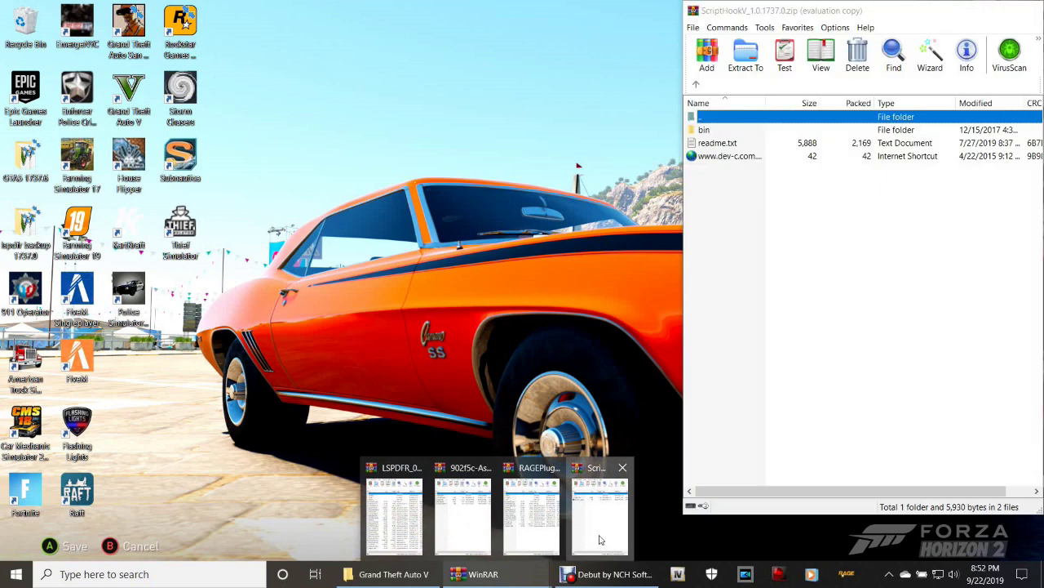
left_click(602, 514)
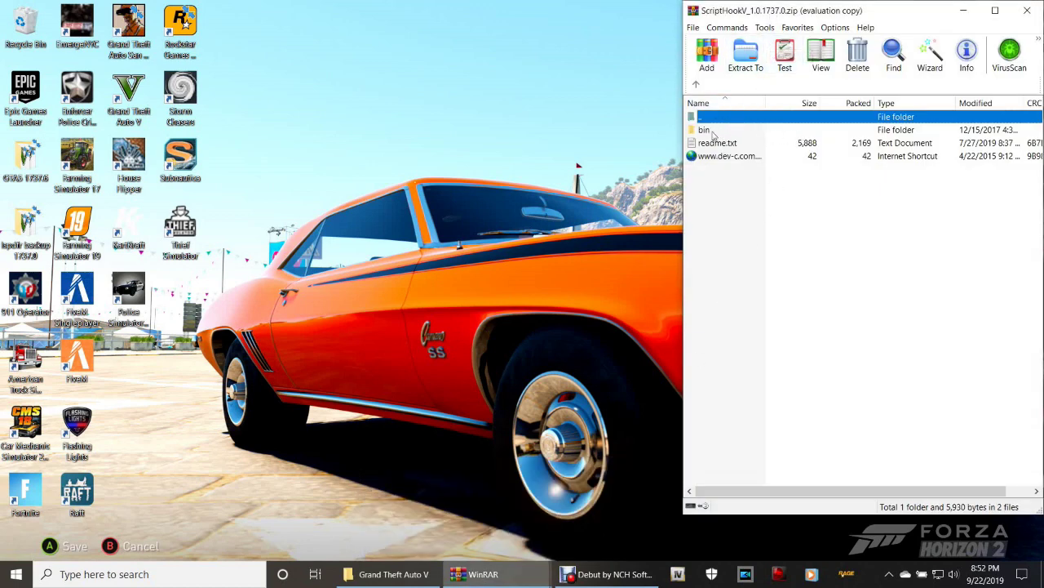
double_click(706, 133)
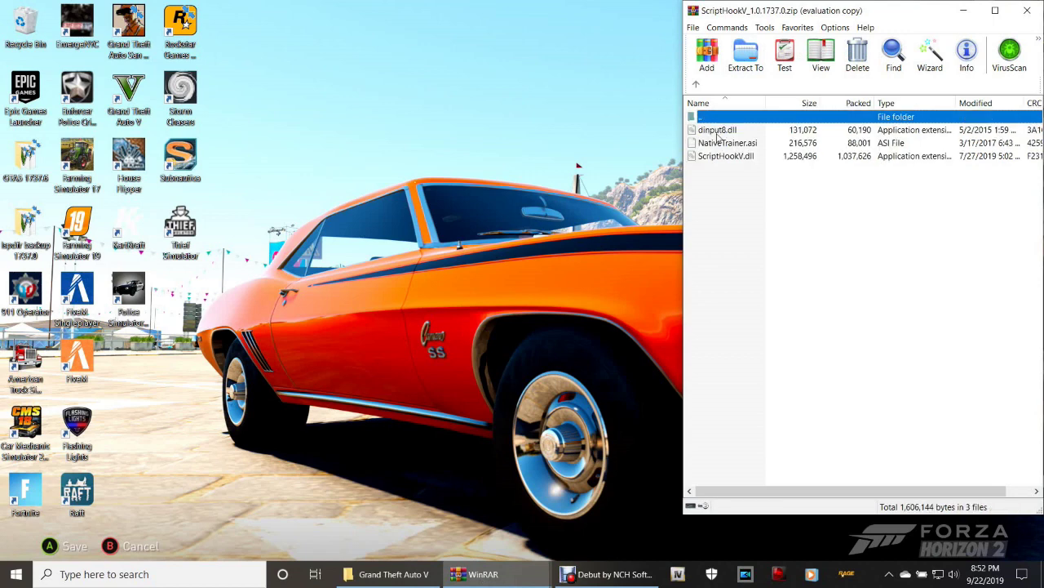
left_click(723, 158)
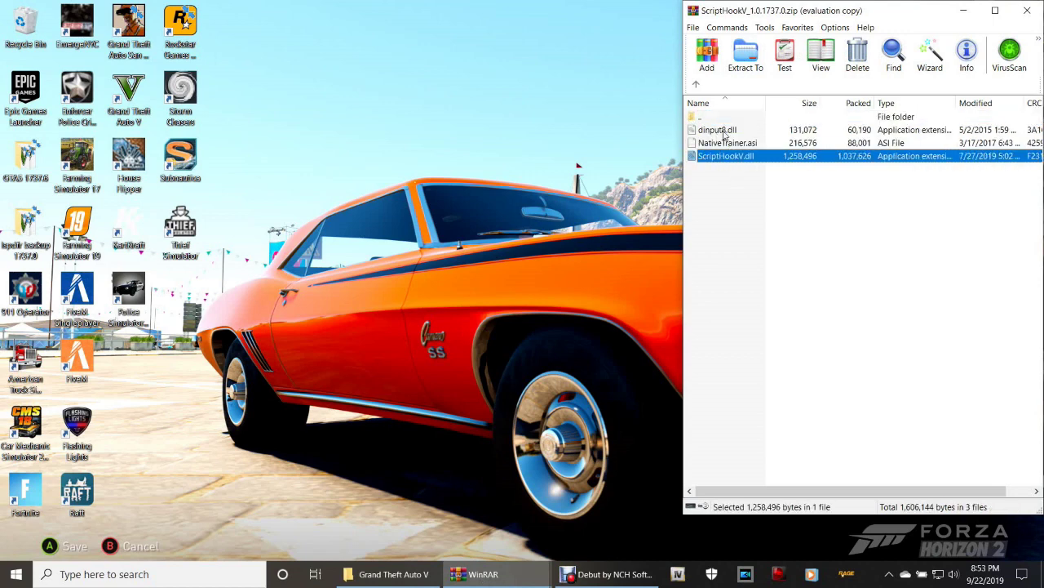
left_click(723, 133)
left_click(723, 157)
left_click(724, 133)
left_click(725, 157)
left_click(736, 236)
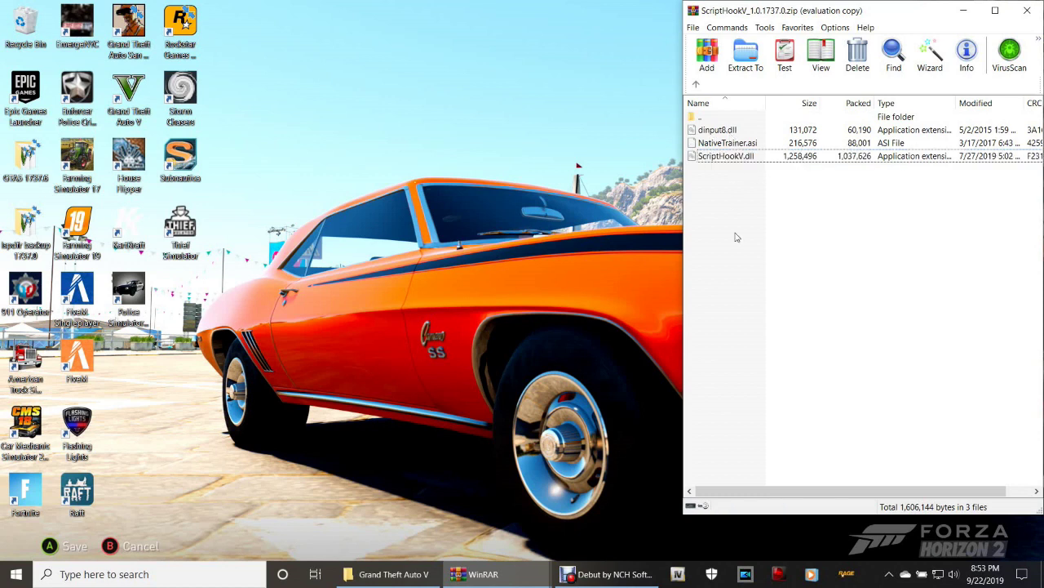
left_click(1028, 11)
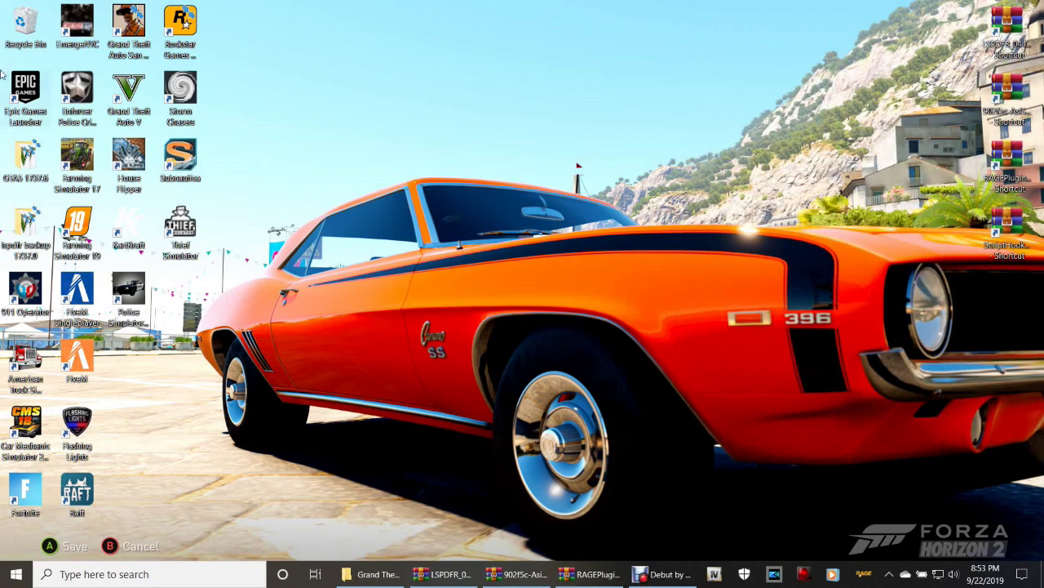
Step: Permanently delete dinput8.dll, the ScriptHookV log and ScriptHookV.dll from the Recycle Bin, then close it
double_click(24, 25)
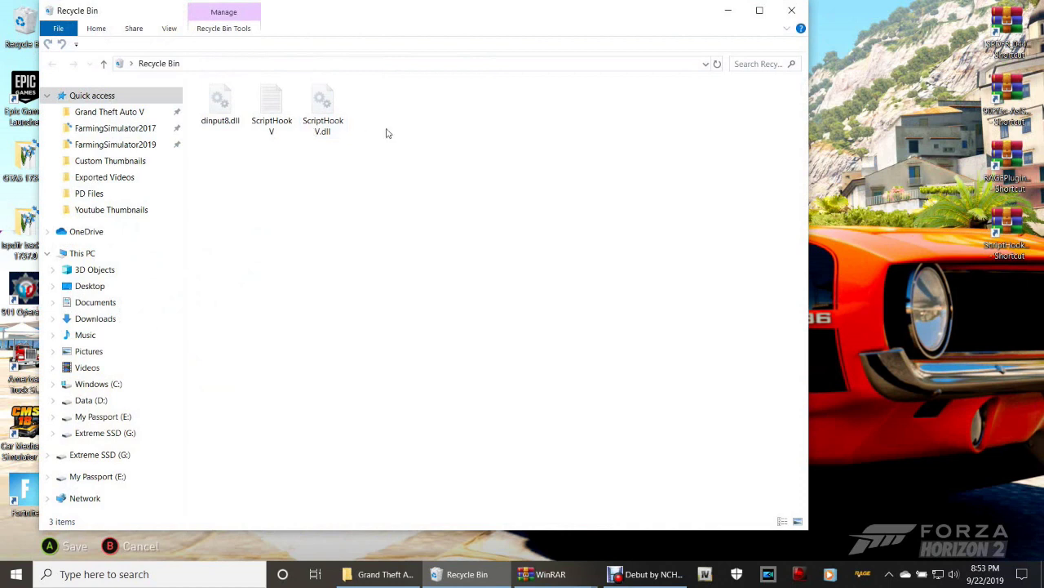
left_click_drag(405, 135, 205, 114)
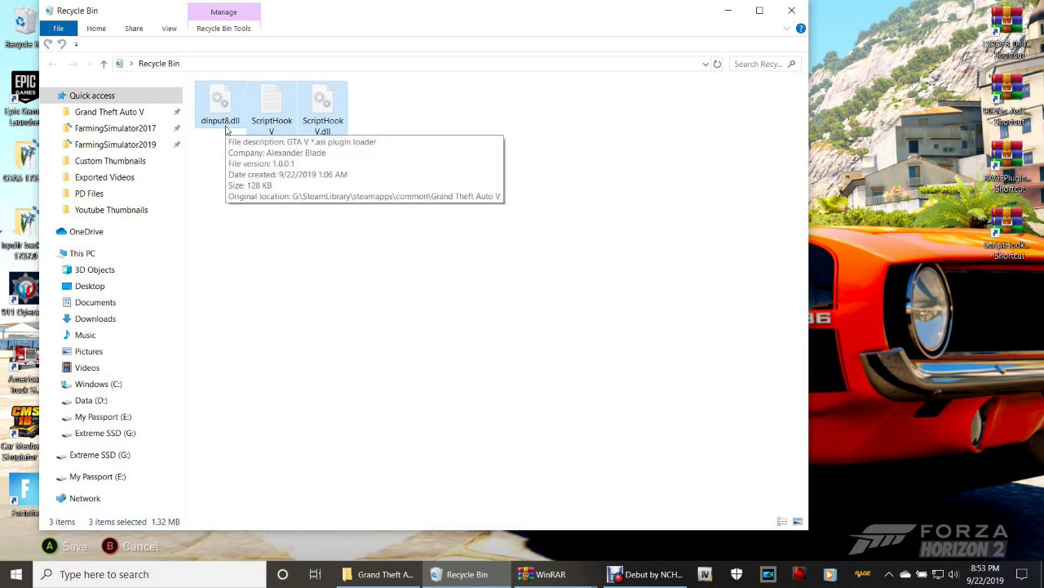
left_click(298, 202)
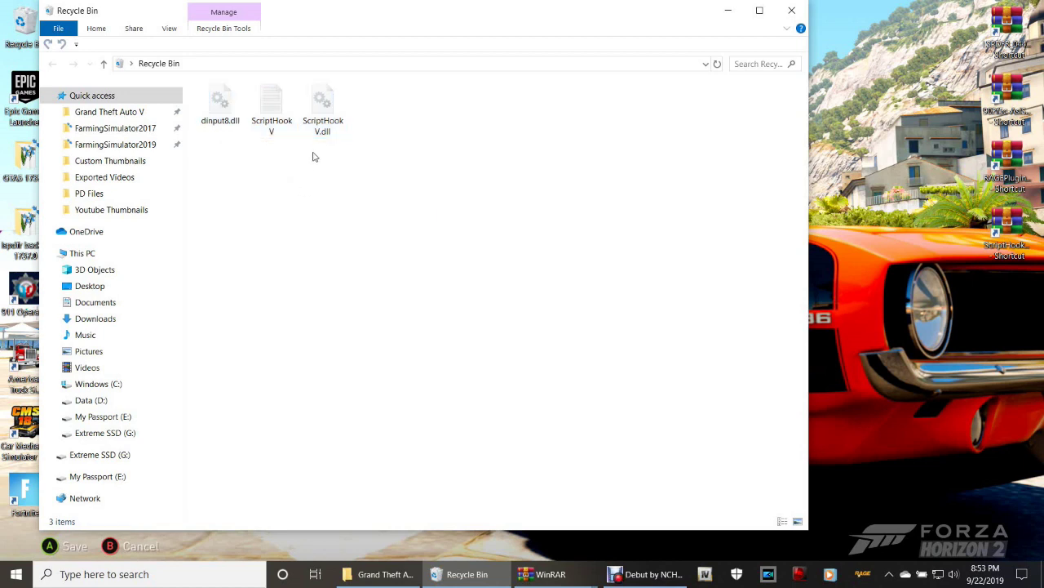
left_click(283, 135)
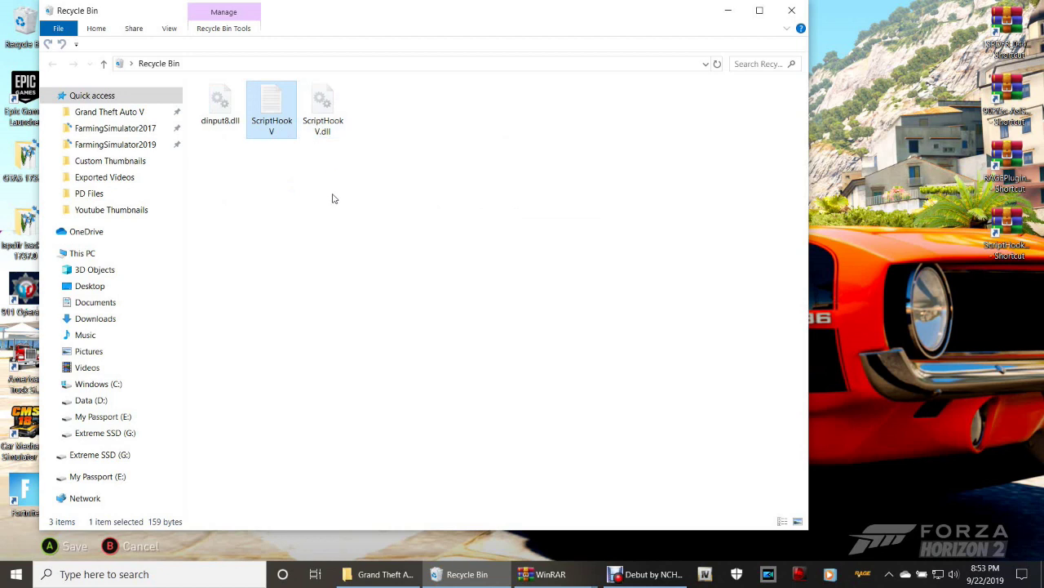
left_click(338, 240)
left_click_drag(352, 125, 208, 122)
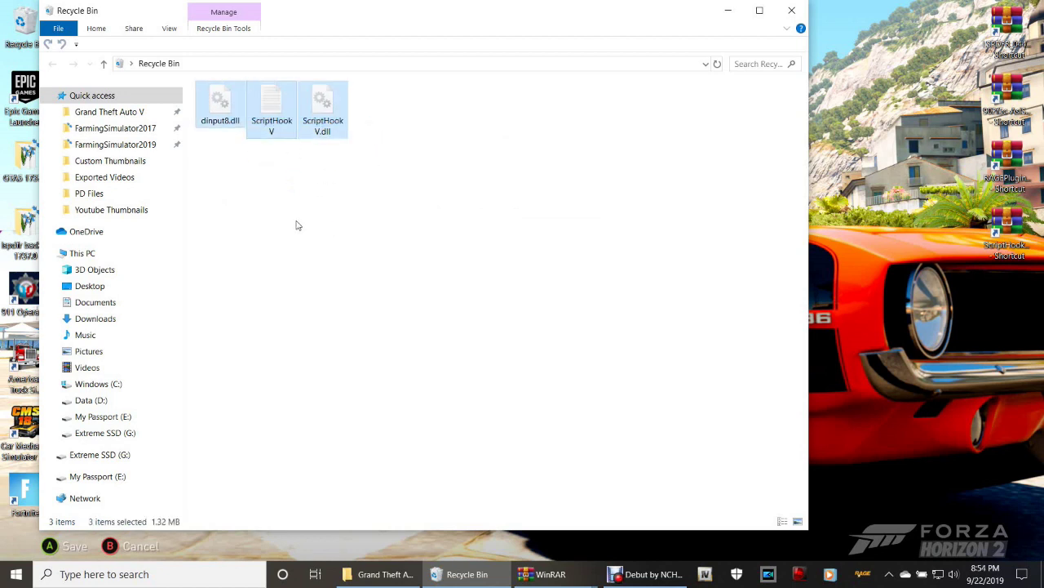
key("Delete")
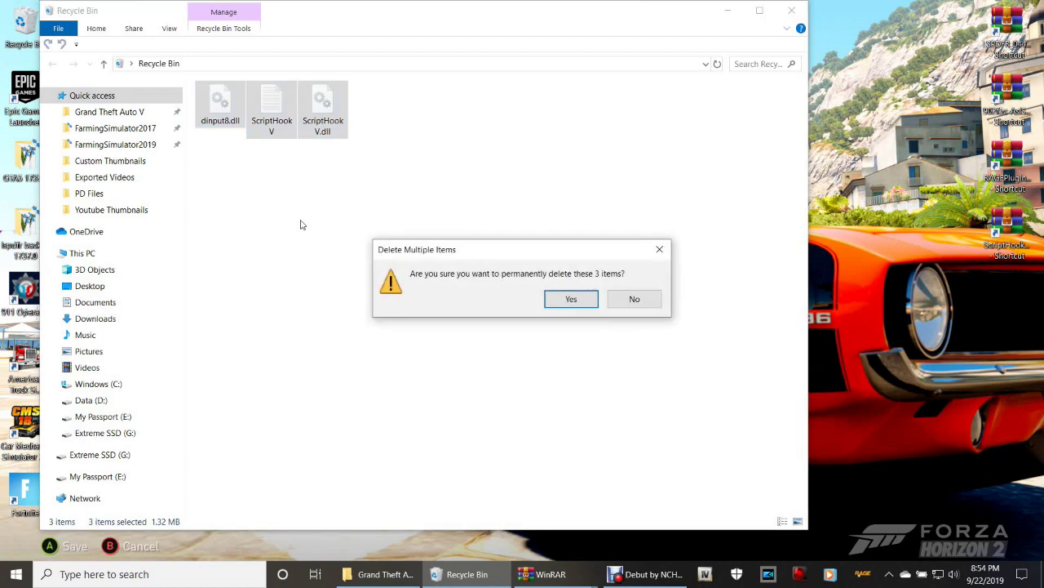
key("Return")
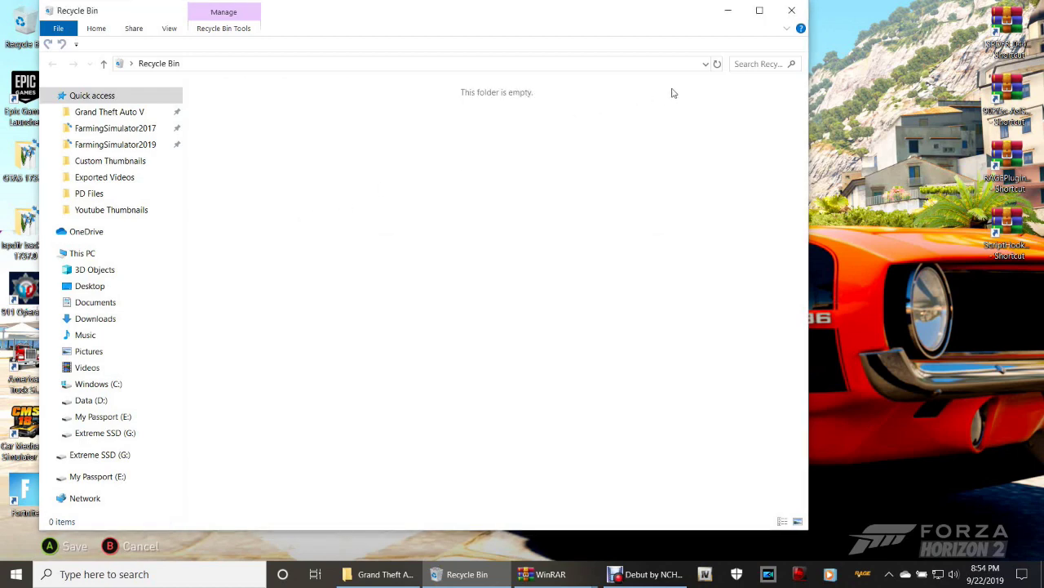
left_click(791, 10)
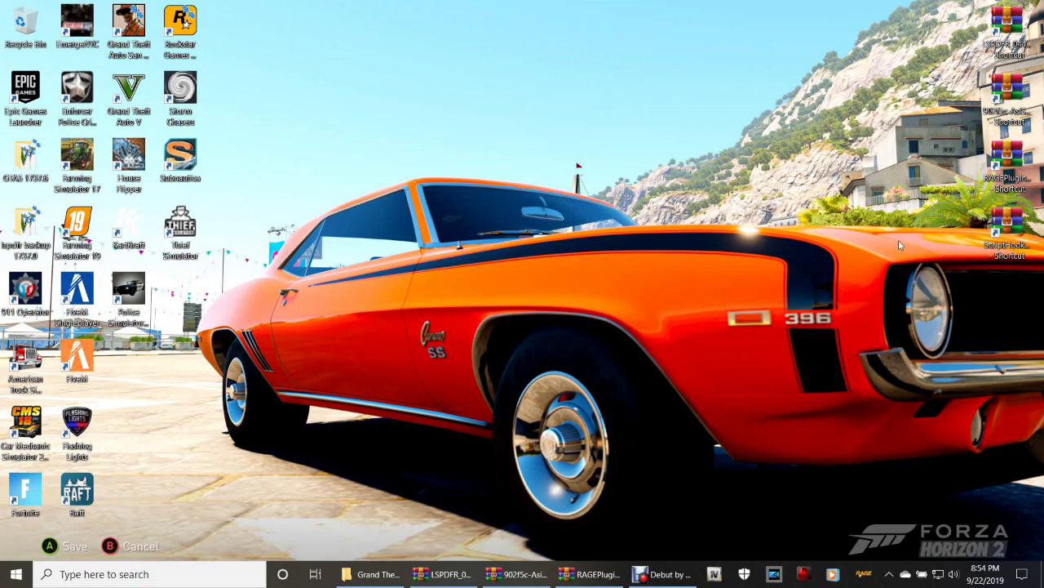
Step: Show the Grand Theft Auto V folder and the LSPDFR_044_Manual_Install.zip archive side by side, with the archive window enlarged
left_click(369, 575)
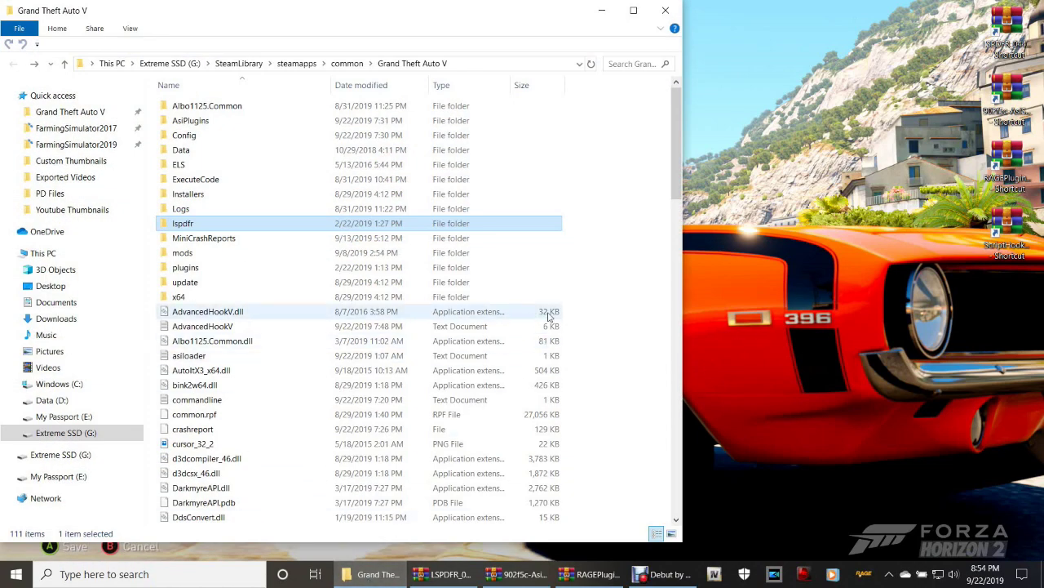
scroll(549, 317, "down", 3)
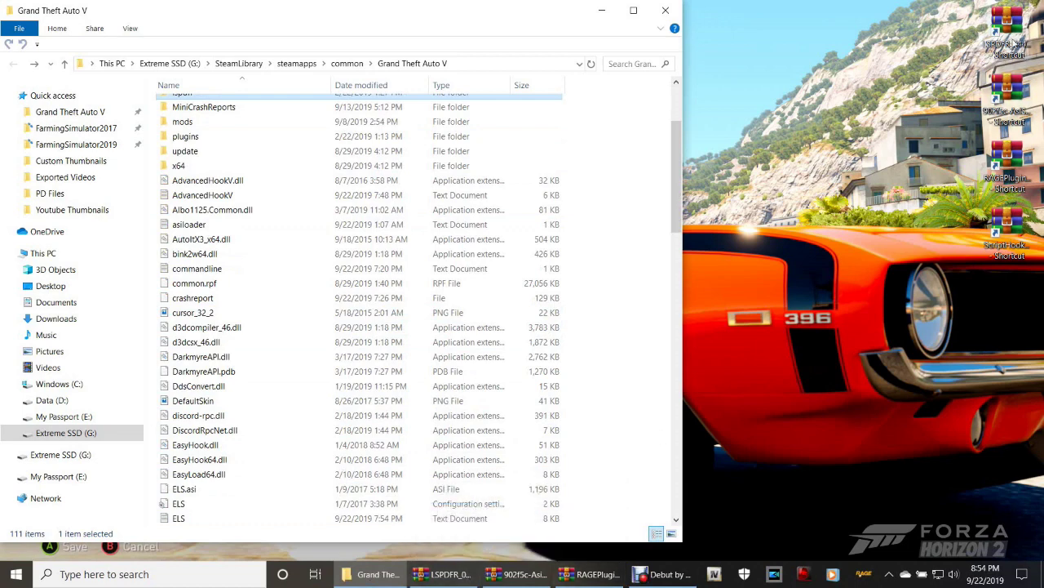
left_click(932, 147)
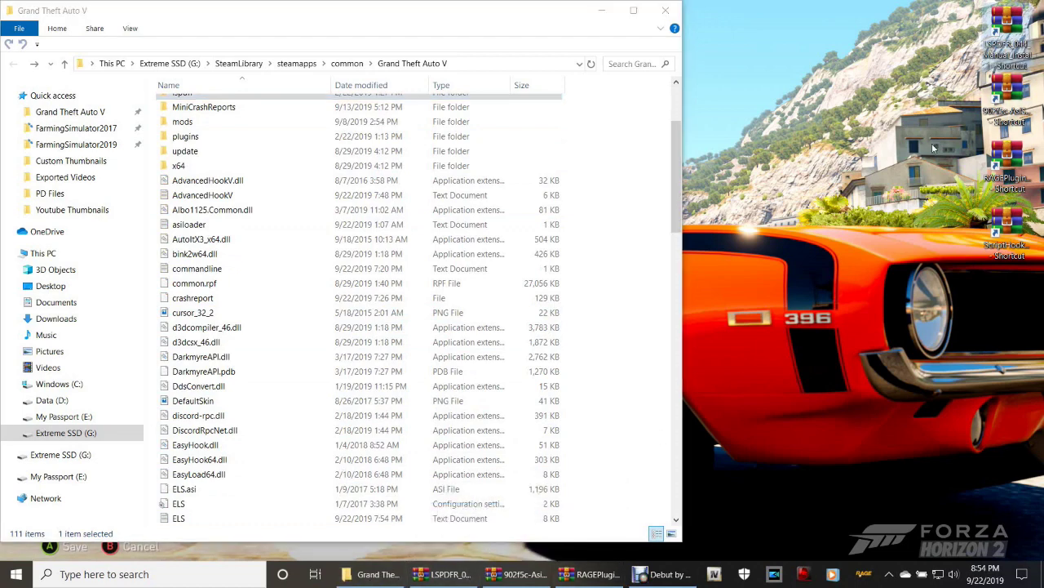
left_click(461, 569)
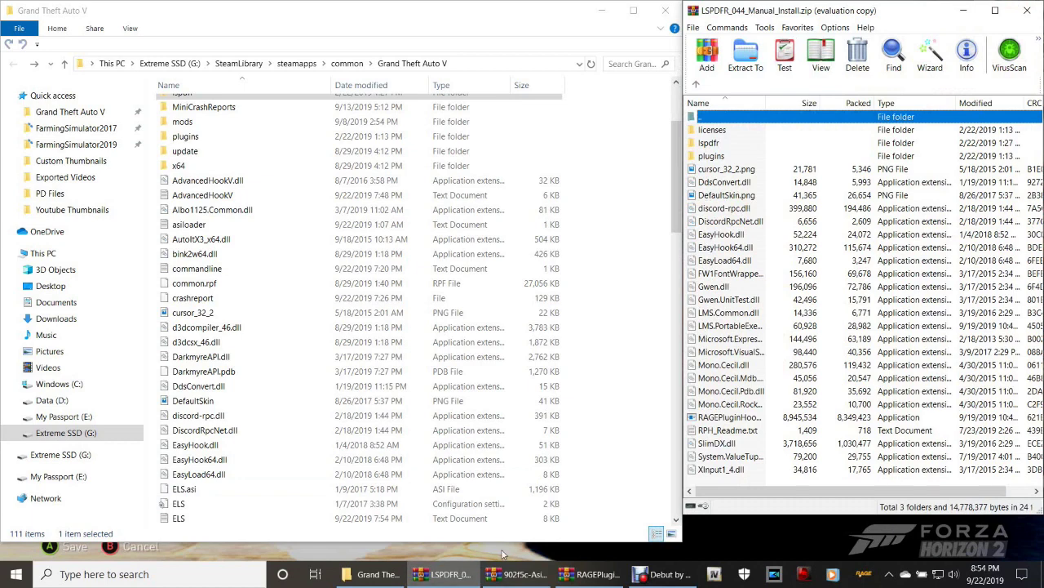
left_click_drag(816, 11, 1043, 12)
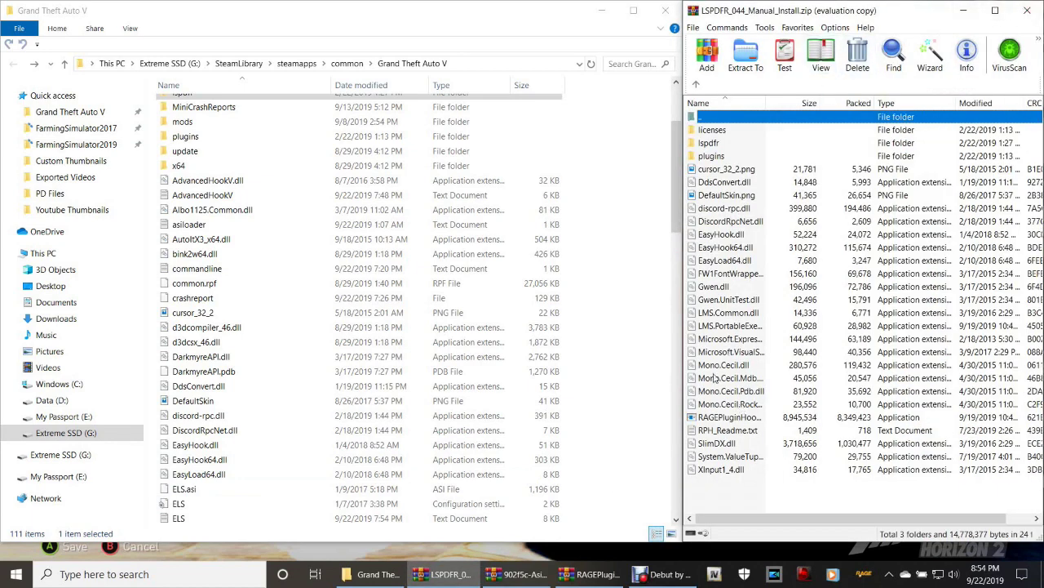
Step: Select everything in the LSPDFR manual install archive except the licenses folder
left_click(728, 498)
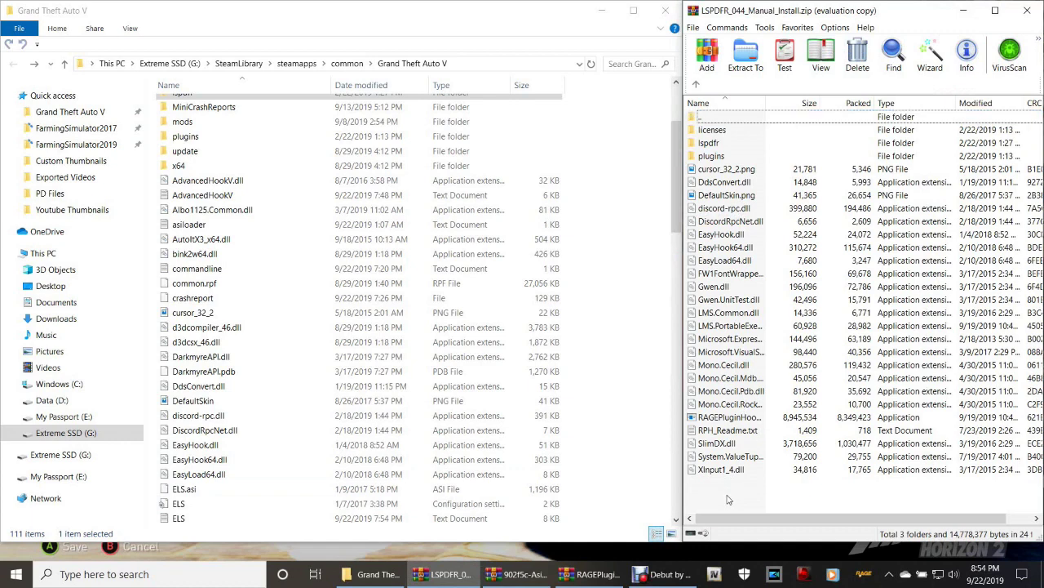
left_click_drag(727, 496, 725, 139)
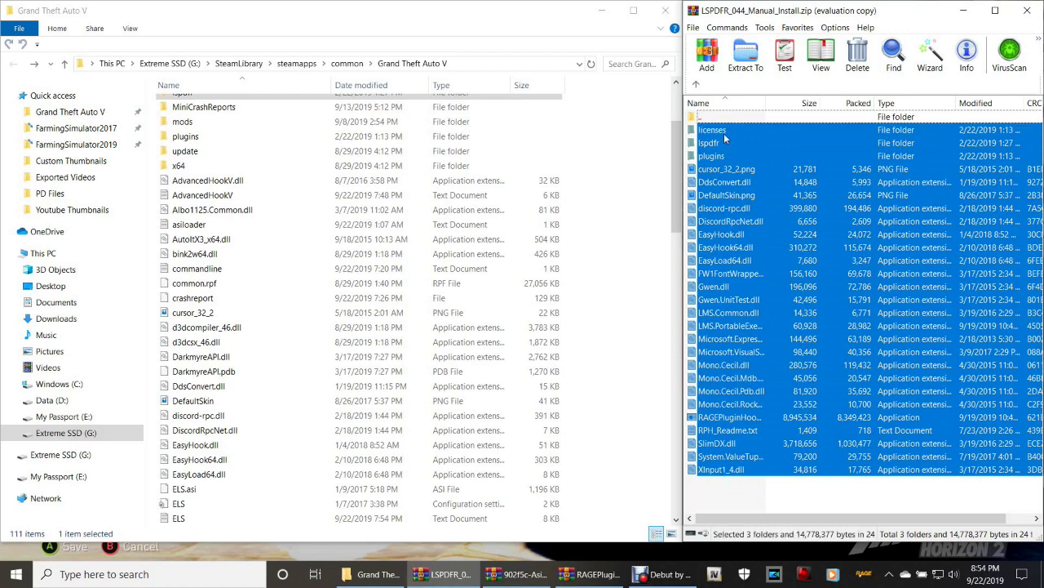
left_click(726, 135, "ctrl")
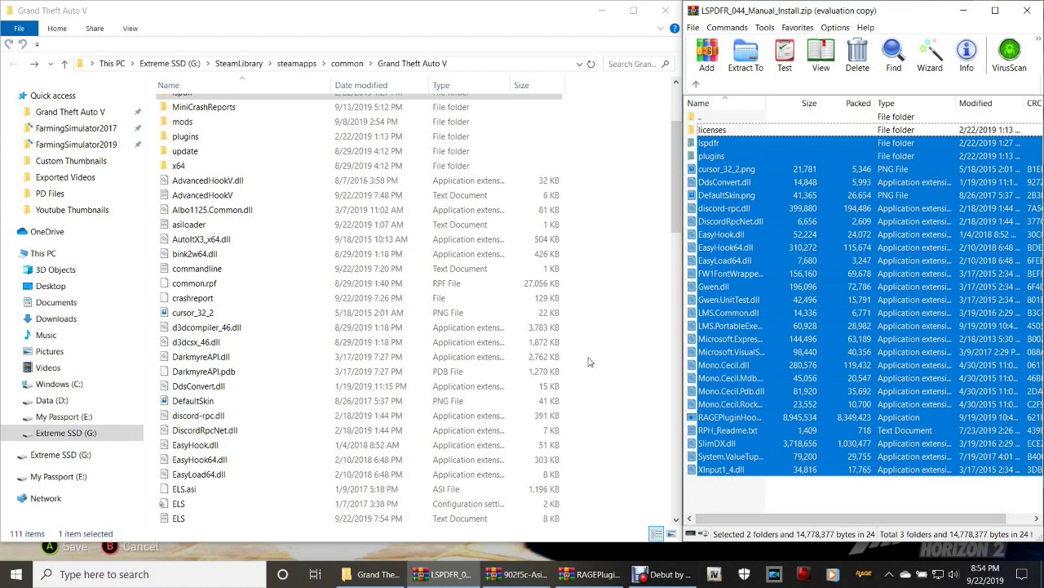
Step: Look through the Grand Theft Auto V folder's files alongside the LSPDFR archive contents, then clear the archive selection
scroll(539, 347, "down", 2)
scroll(539, 347, "down", 3)
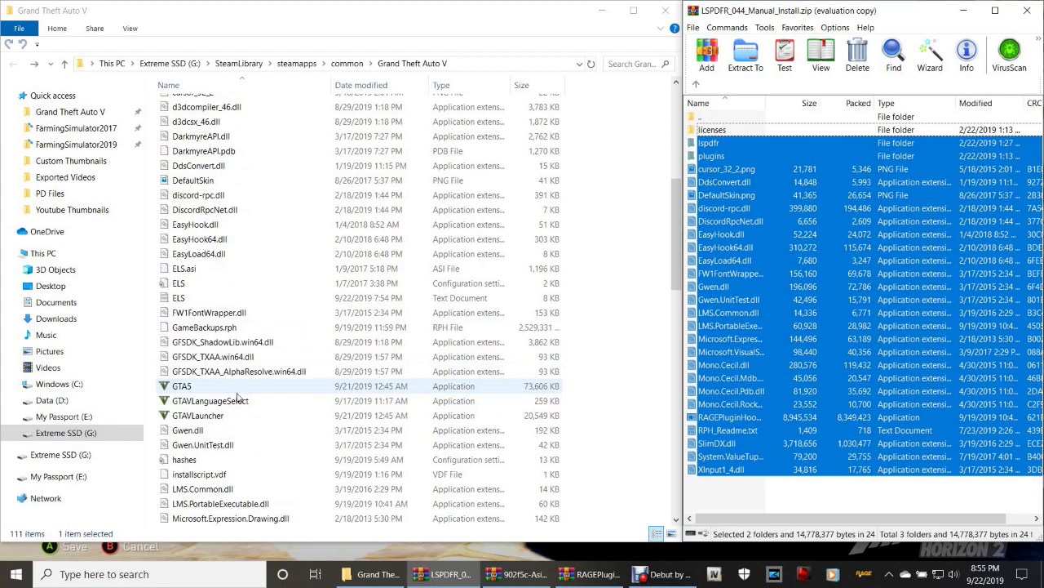
scroll(216, 214, "up", 7)
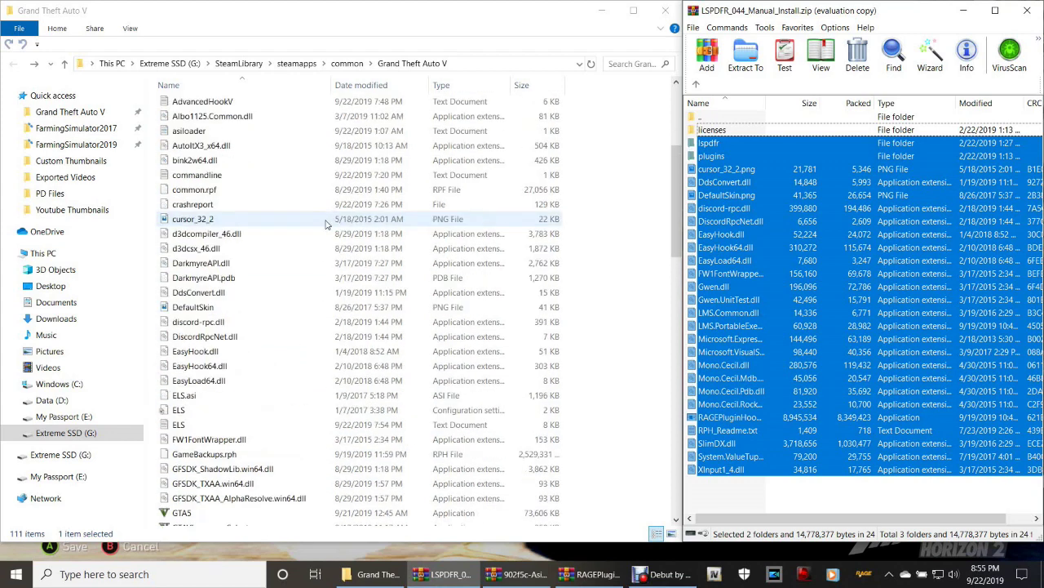
scroll(310, 305, "down", 6)
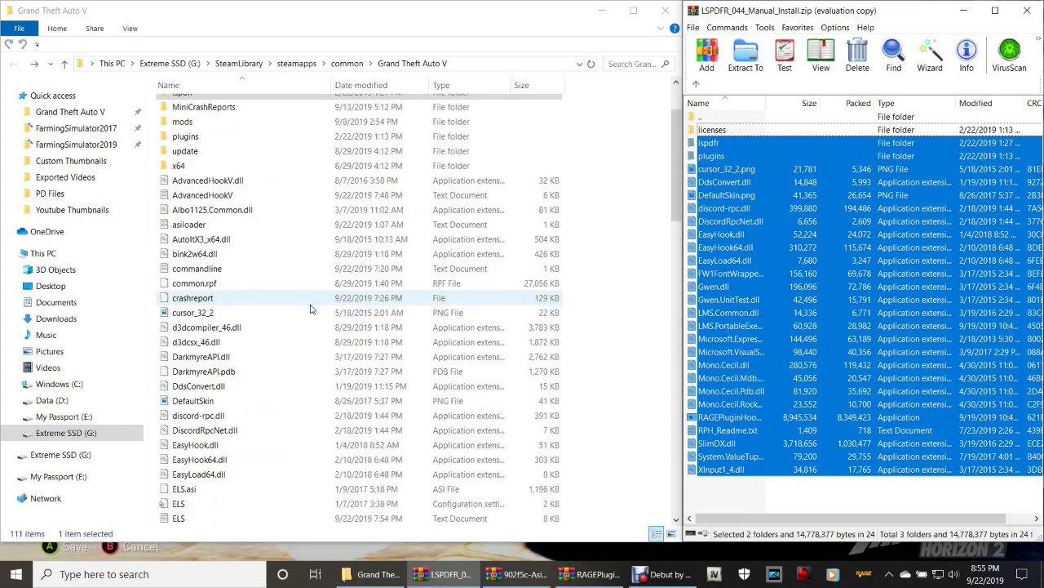
scroll(313, 309, "down", 1)
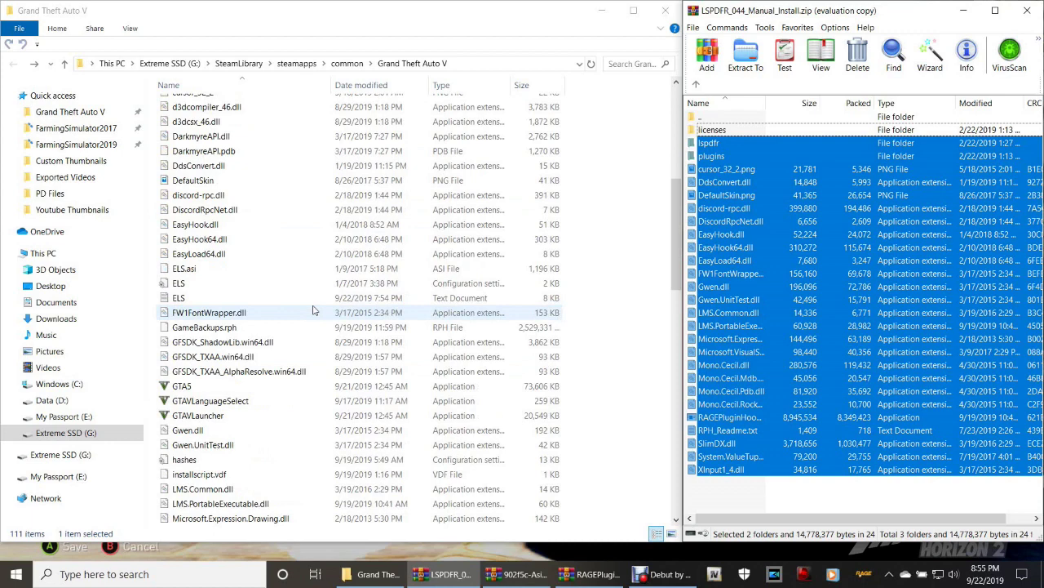
scroll(314, 310, "down", 1)
scroll(313, 310, "up", 1)
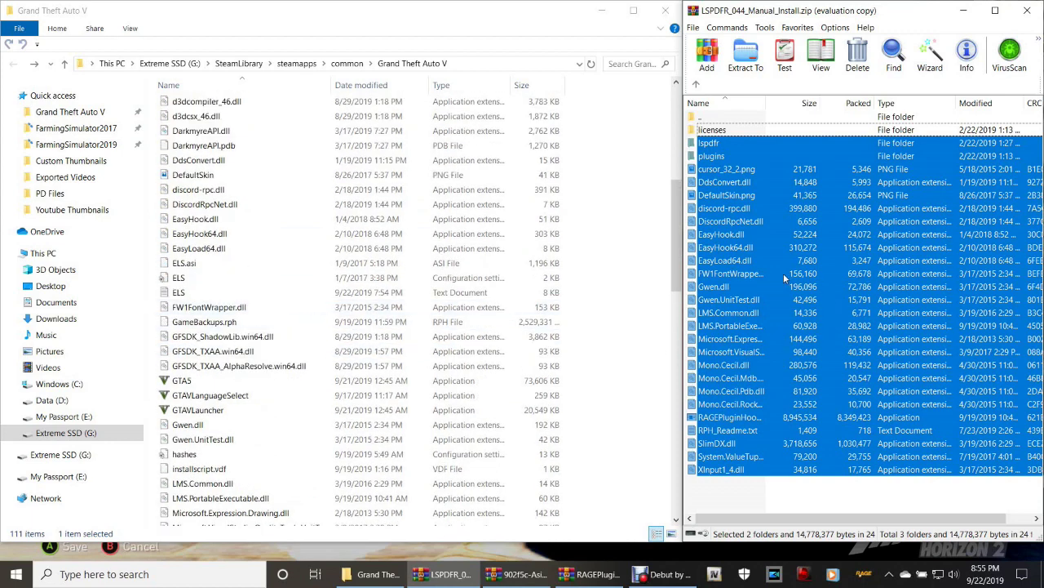
left_click_drag(768, 261, 843, 301)
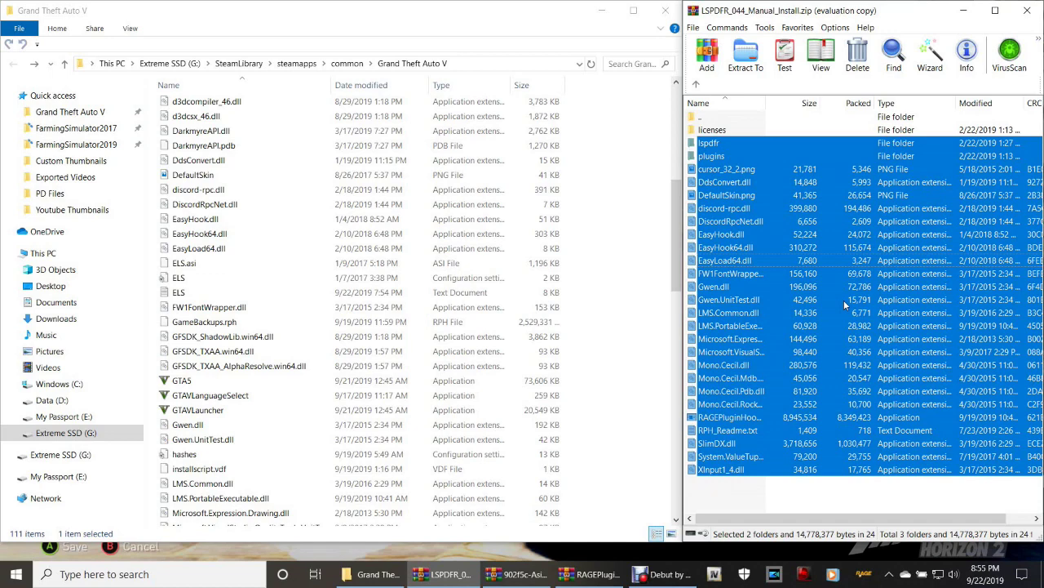
left_click(807, 501)
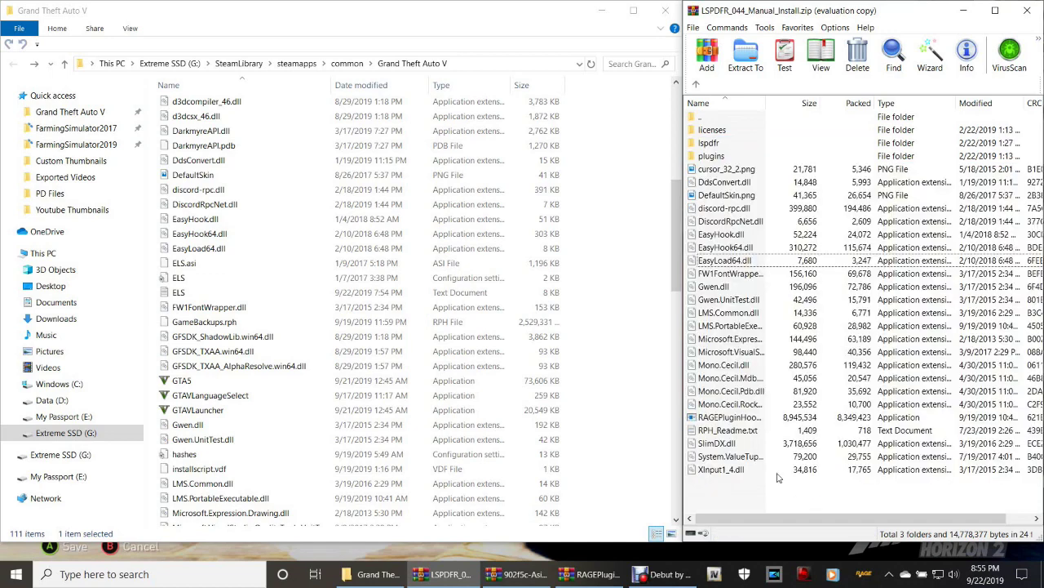
Step: Close the LSPDFR archive and show the enlarged 902f5c-AsiSupport-0.4.0-BETA.zip archive beside the Grand Theft Auto V folder
left_click(1027, 11)
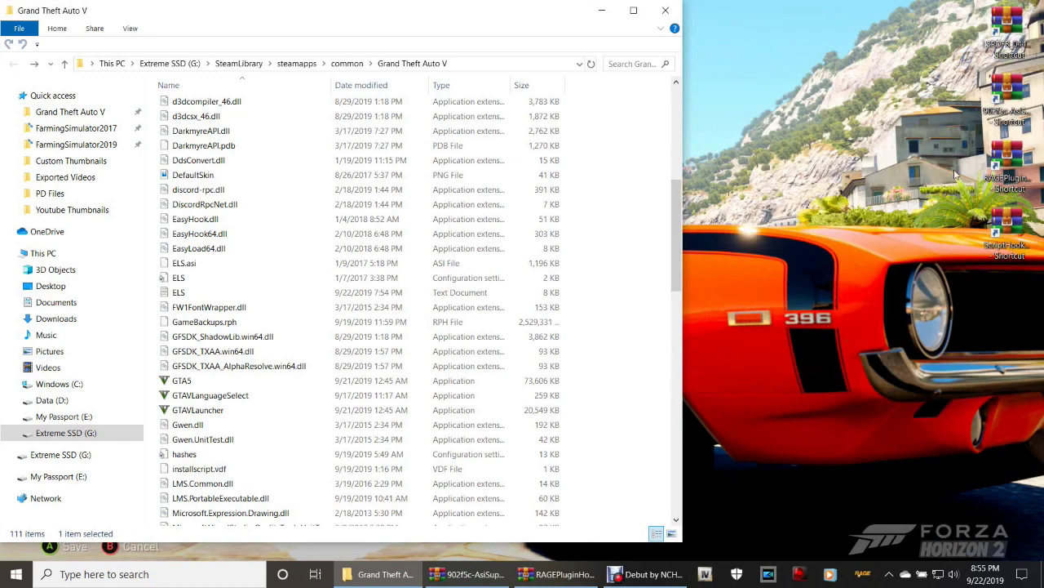
left_click(1006, 107)
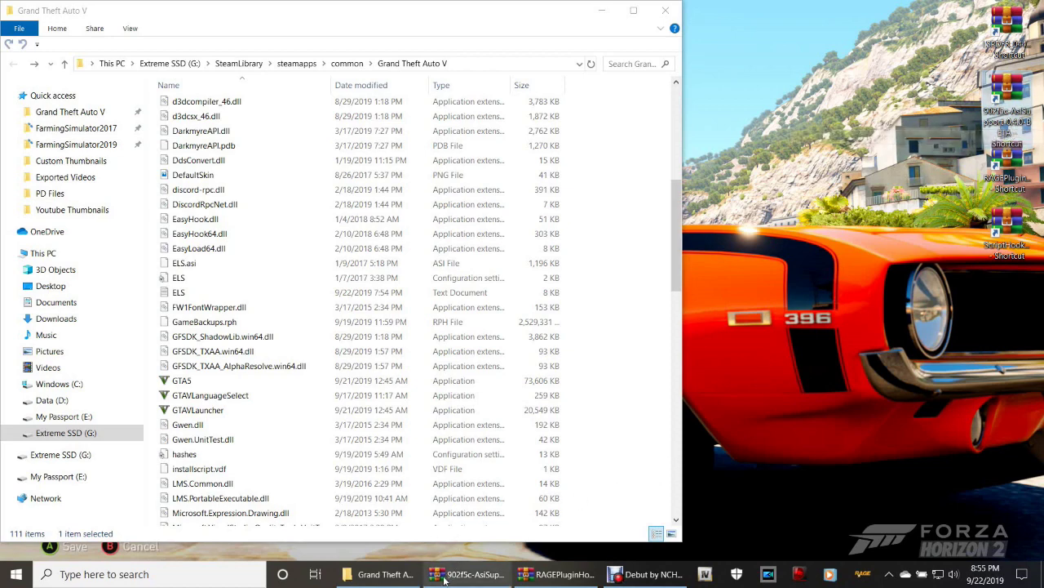
mouse_move(445, 580)
mouse_move(471, 543)
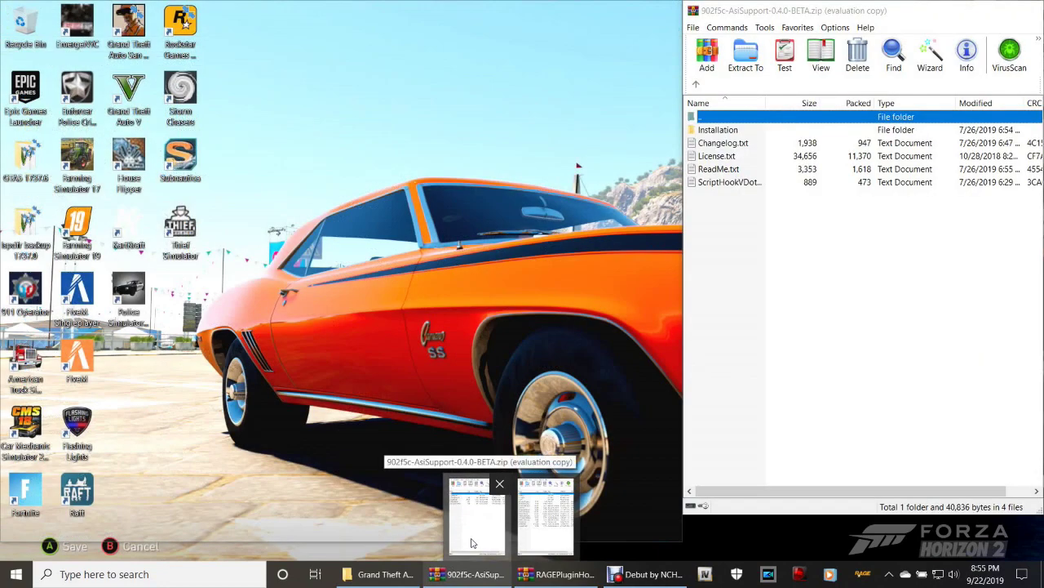
left_click(472, 543)
left_click_drag(881, 15, 1043, 17)
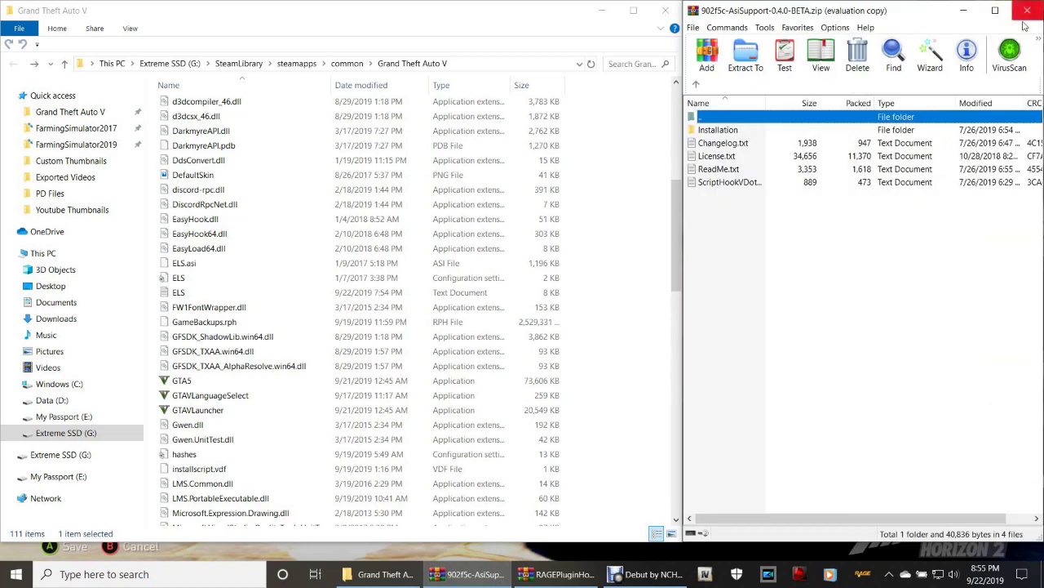
left_click(743, 222)
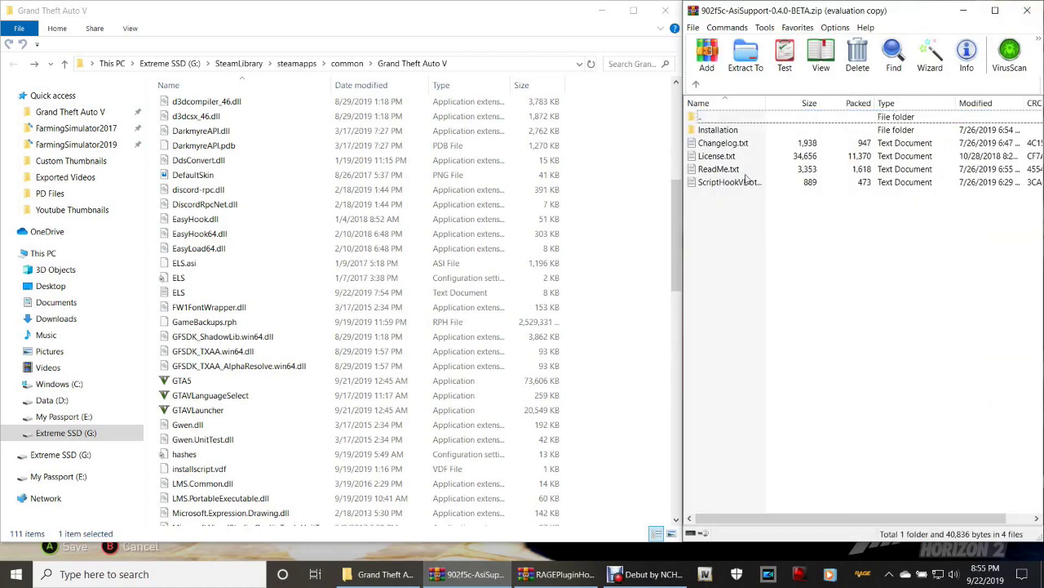
Step: Point out the ScriptHookVDotNet text file in the ASI Support archive, then open its Installation folder
left_click(741, 182)
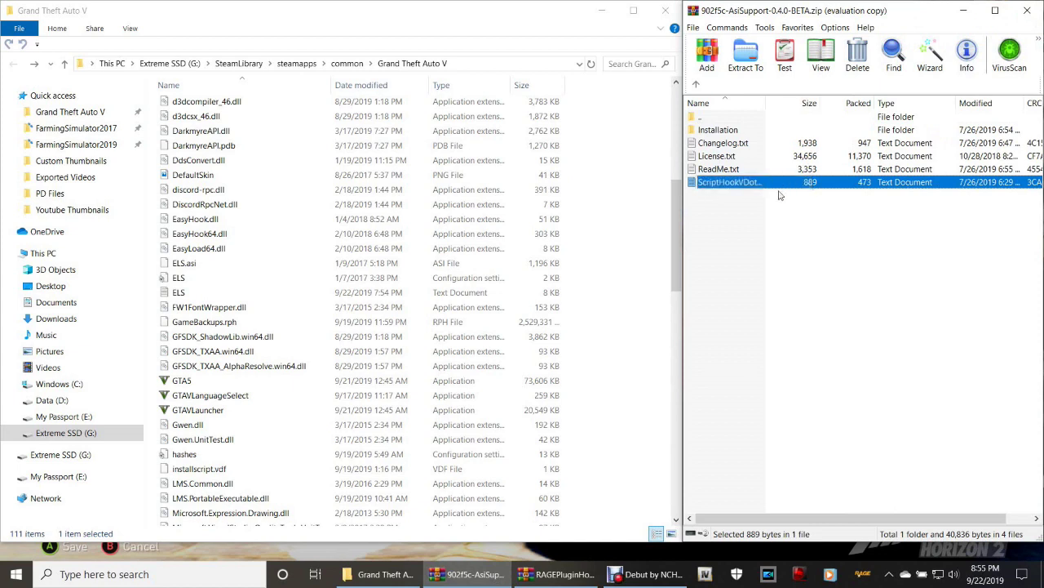
left_click(736, 246)
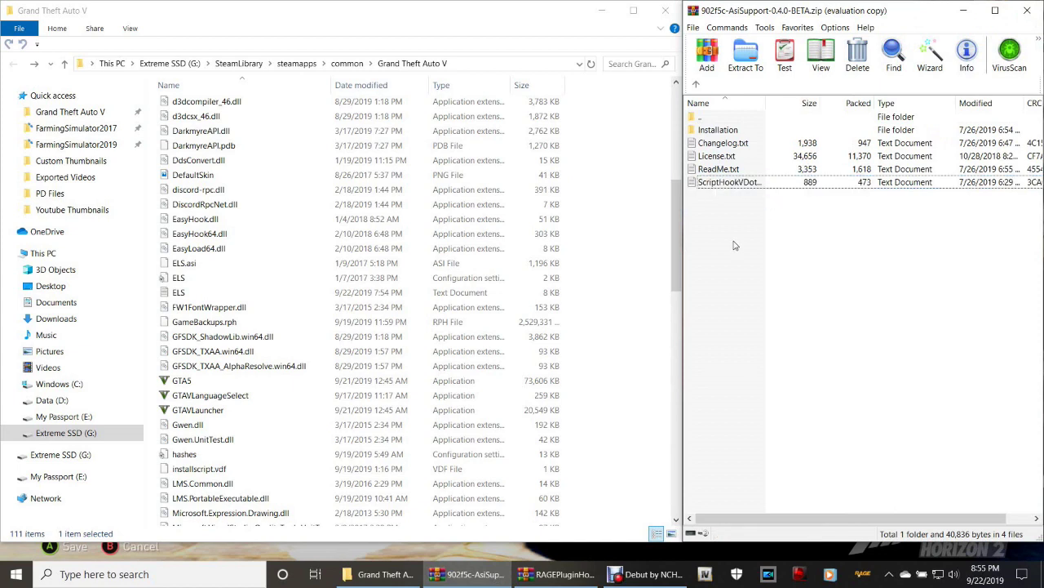
double_click(725, 131)
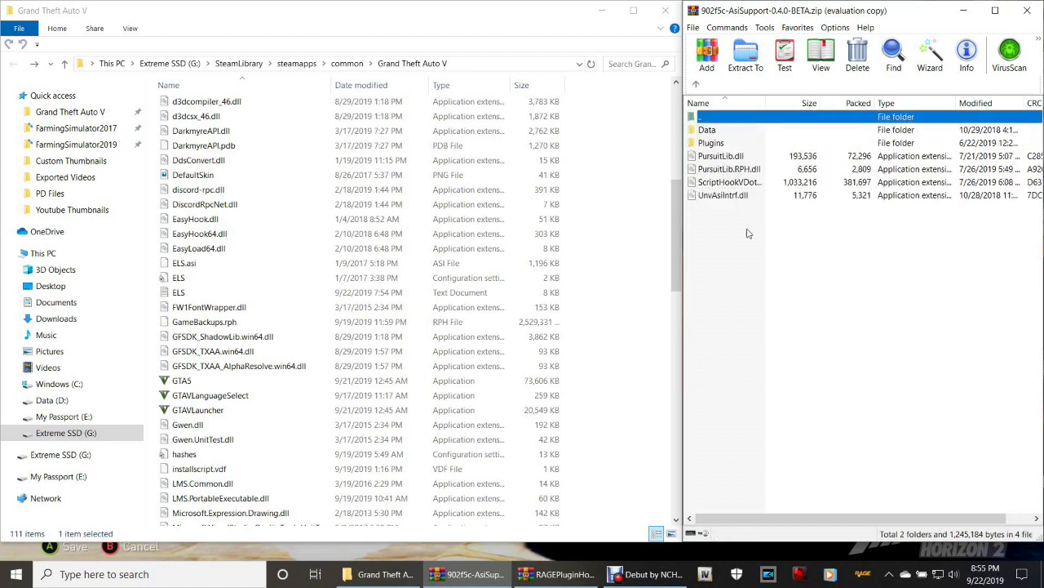
Step: Demonstrate copying everything in the ASI Support Installation folder to the Grand Theft Auto V folder without completing the transfer, then clear the selection
left_click_drag(726, 223, 700, 129)
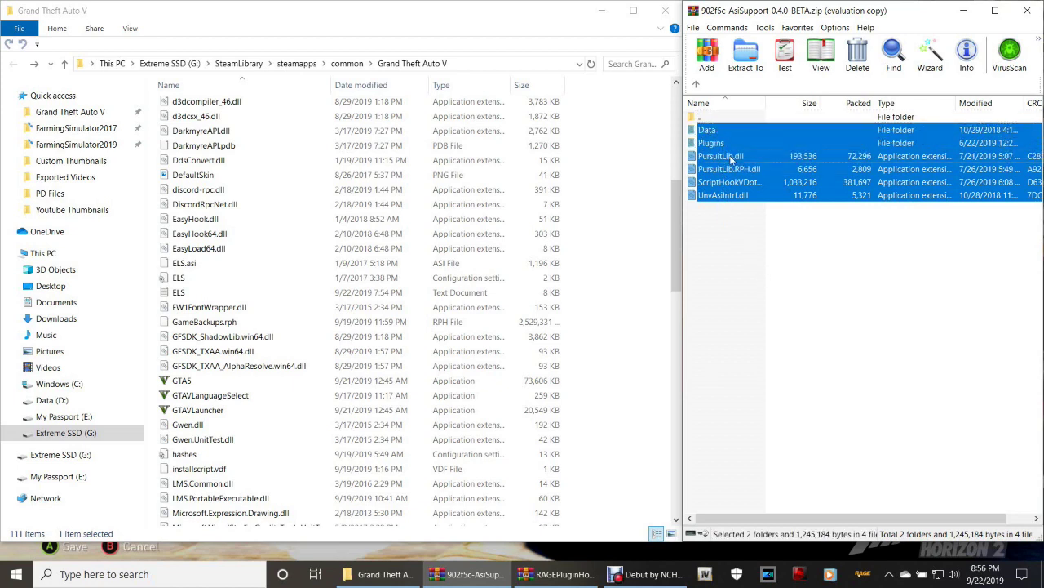
left_click_drag(732, 159, 315, 328)
left_click_drag(315, 328, 781, 173)
left_click(790, 326)
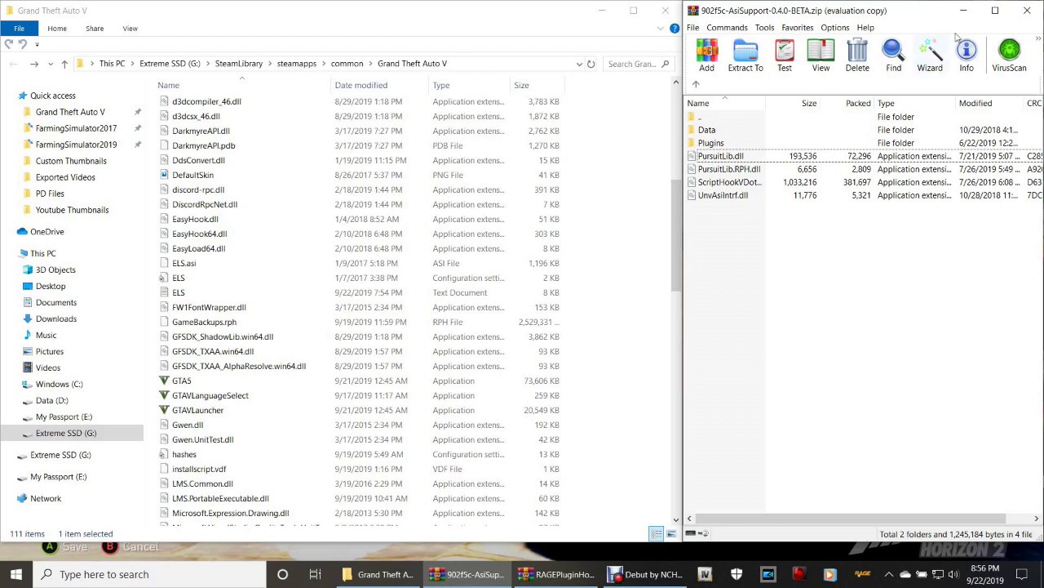
Step: Close the ASI Support archive and show the enlarged RAGEPluginHook_1_69_1254_16006_Release.zip archive beside the Grand Theft Auto V folder
left_click(1027, 11)
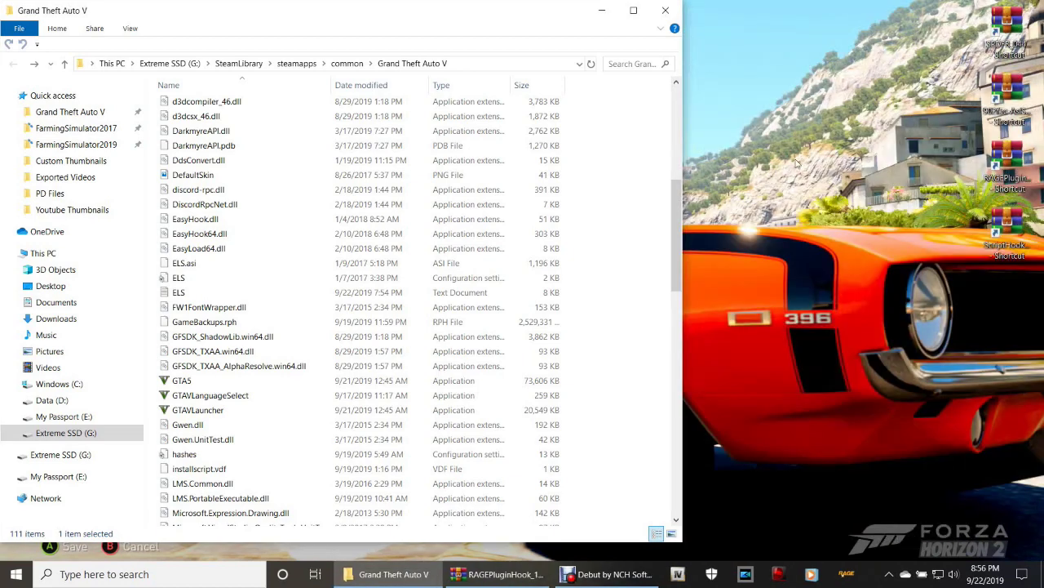
left_click(1010, 173)
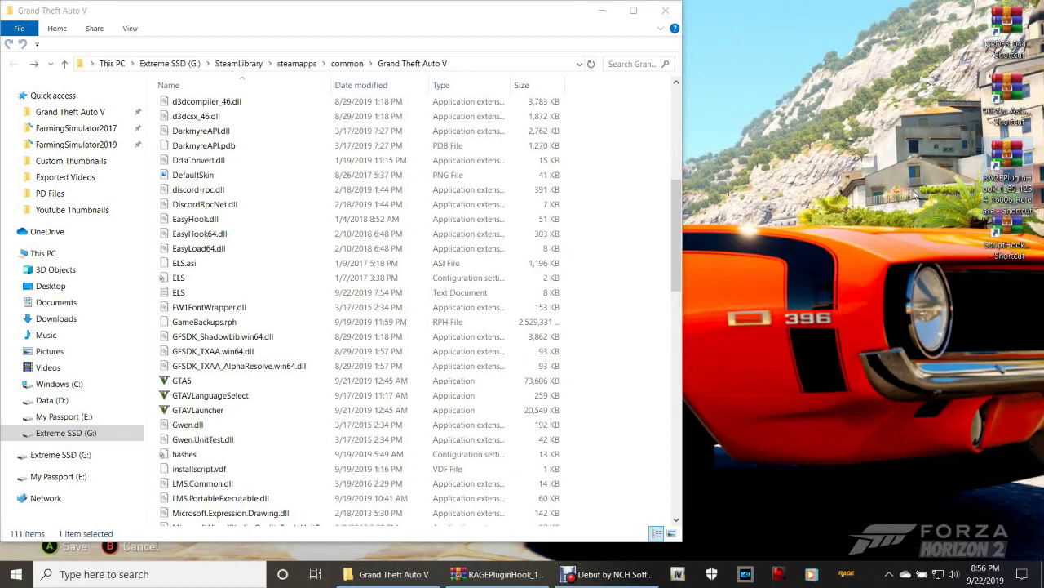
left_click(490, 575)
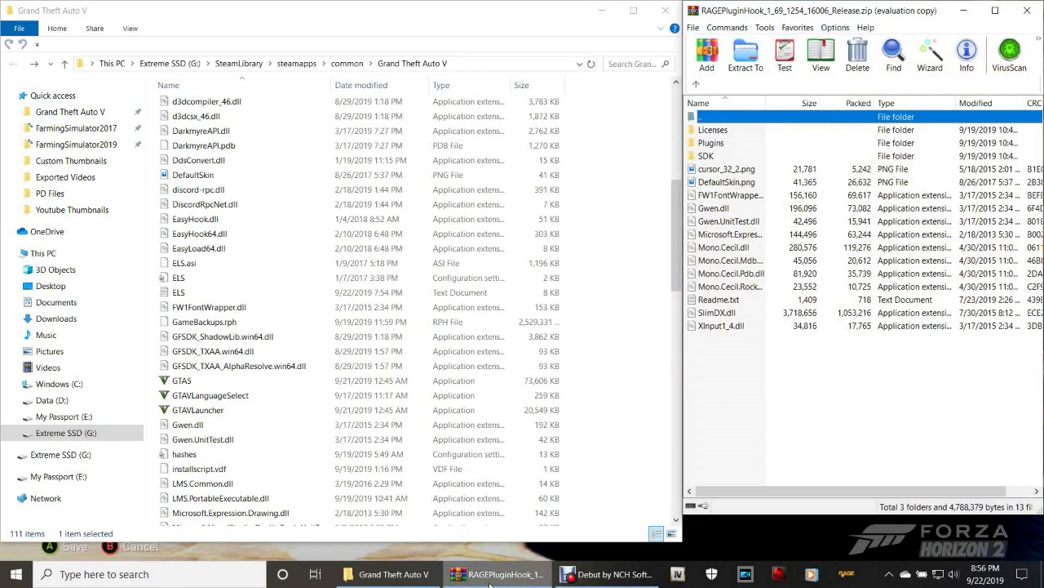
left_click_drag(859, 12, 1043, 17)
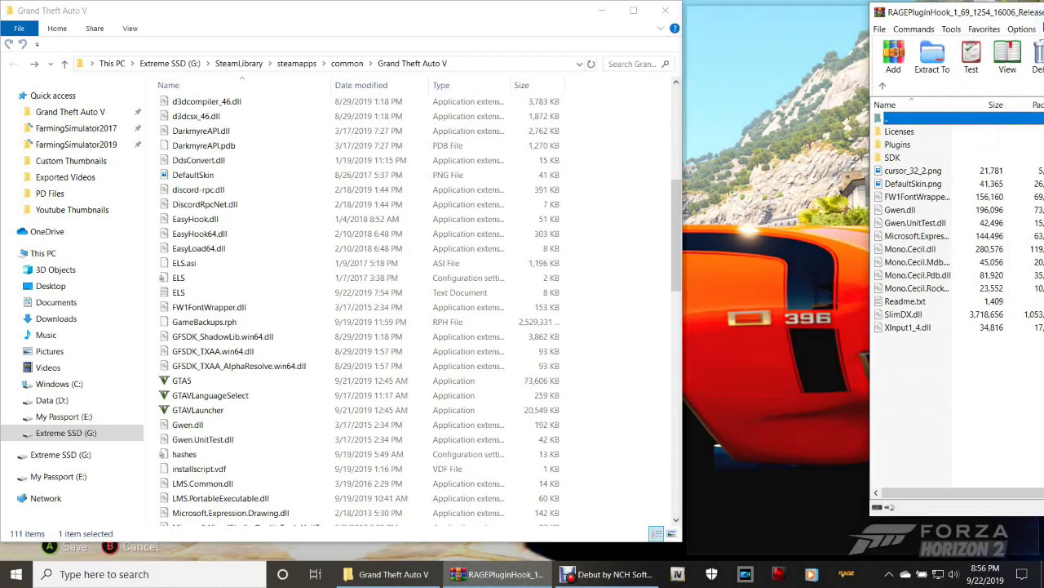
left_click(802, 386)
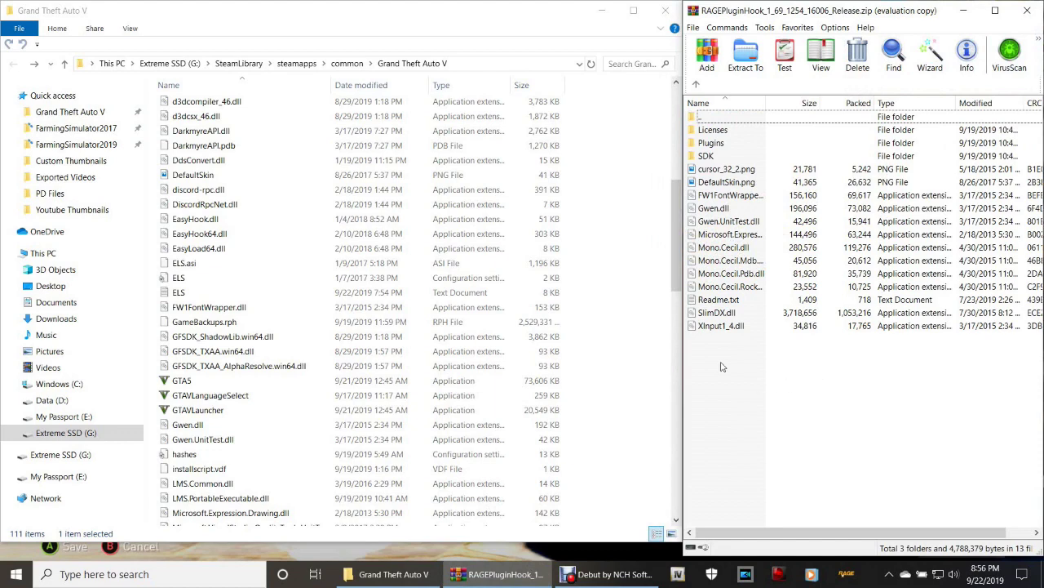
Step: Demonstrate copying the RAGE Plugin Hook files, except the Licenses and SDK folders, to the game folder without completing it, then clear the selection
left_click_drag(720, 367, 718, 165)
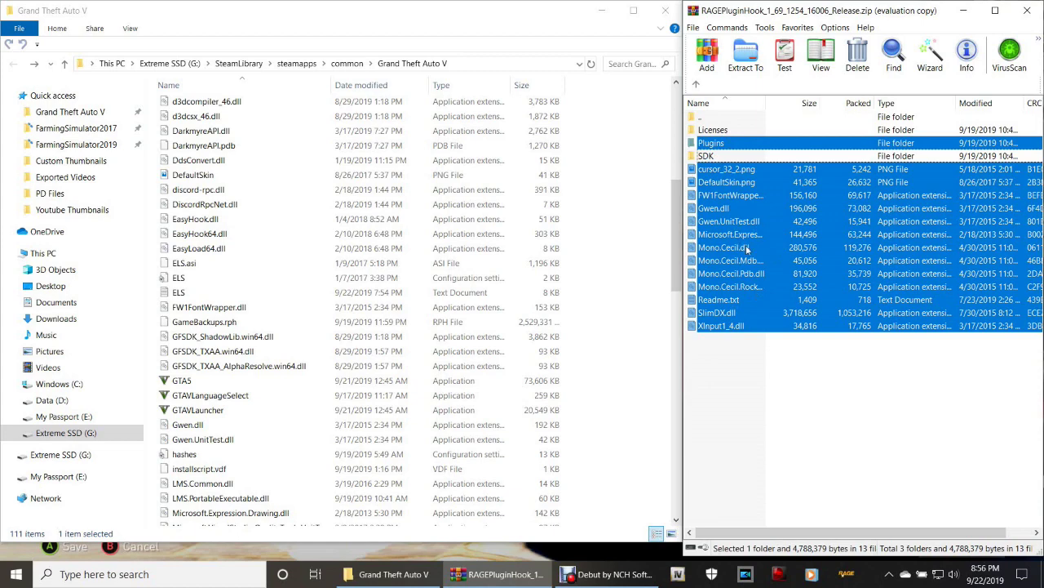
left_click_drag(746, 244, 301, 330)
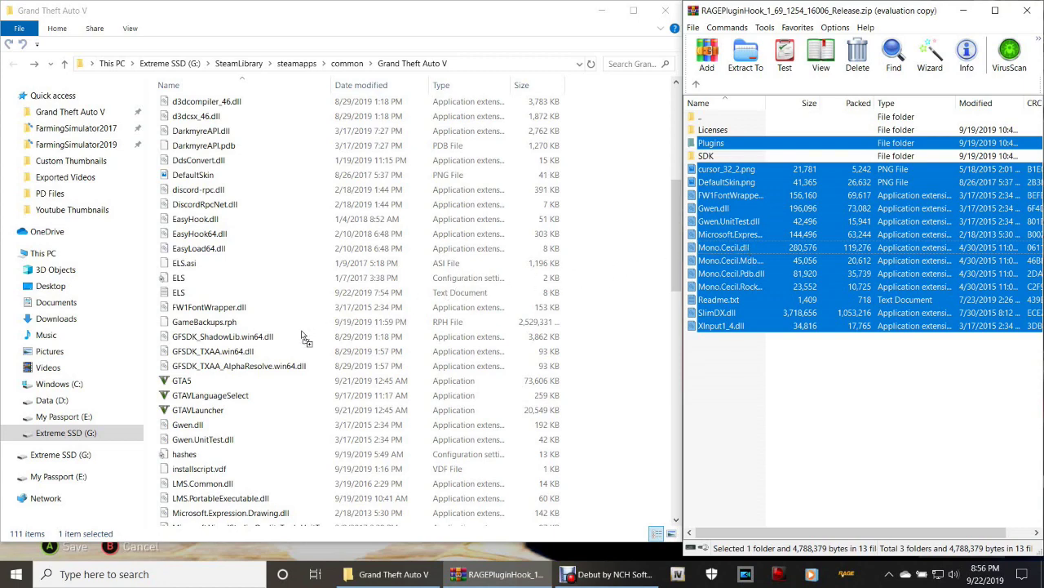
left_click_drag(302, 335, 857, 284)
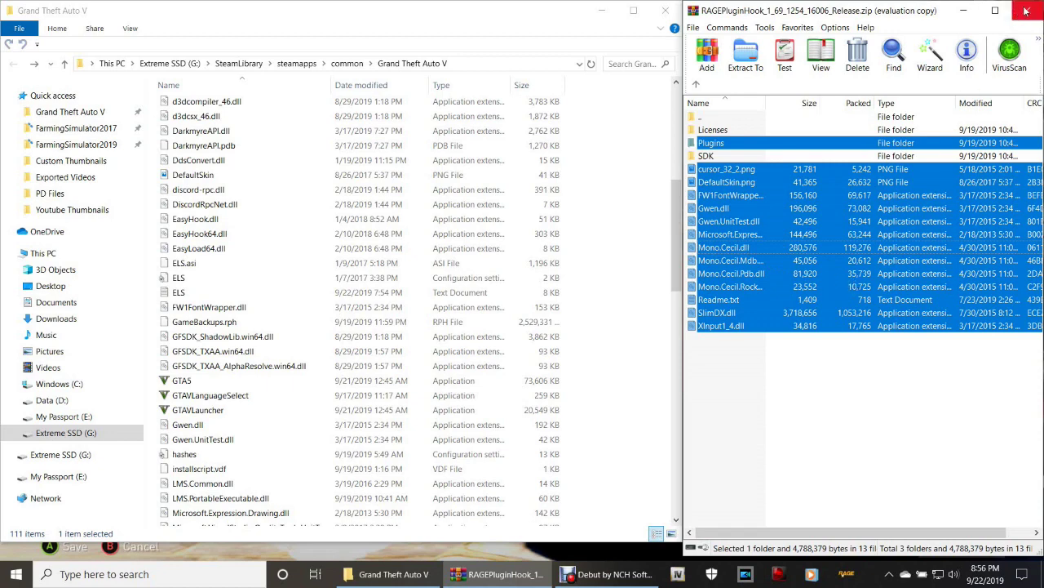
left_click(953, 368)
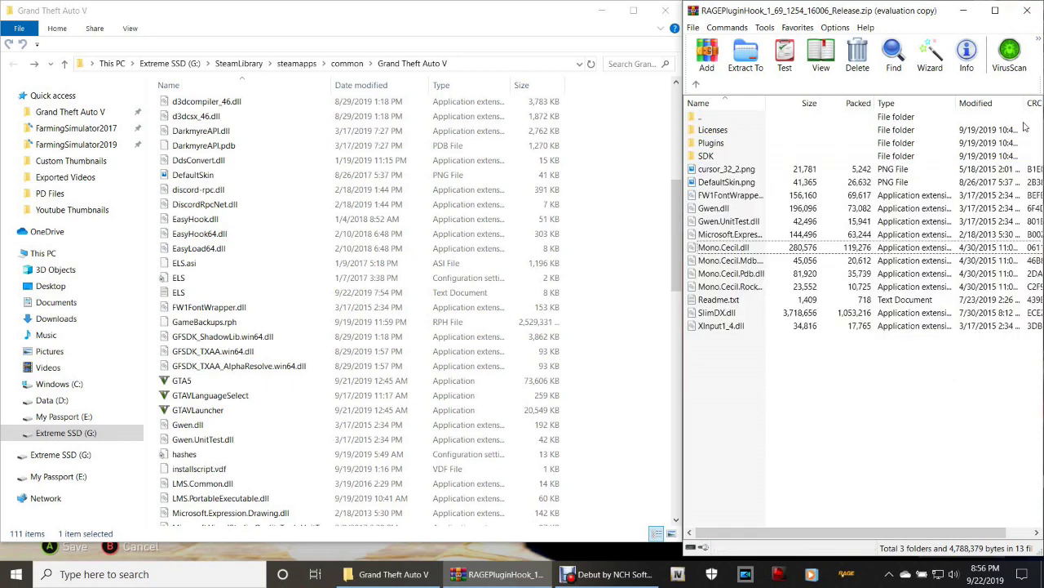
Step: Close the RAGE Plugin Hook archive and delete the LSPDFR, ASI Support, RAGE Plugin Hook and ScriptHookV shortcuts from the desktop
left_click(1027, 11)
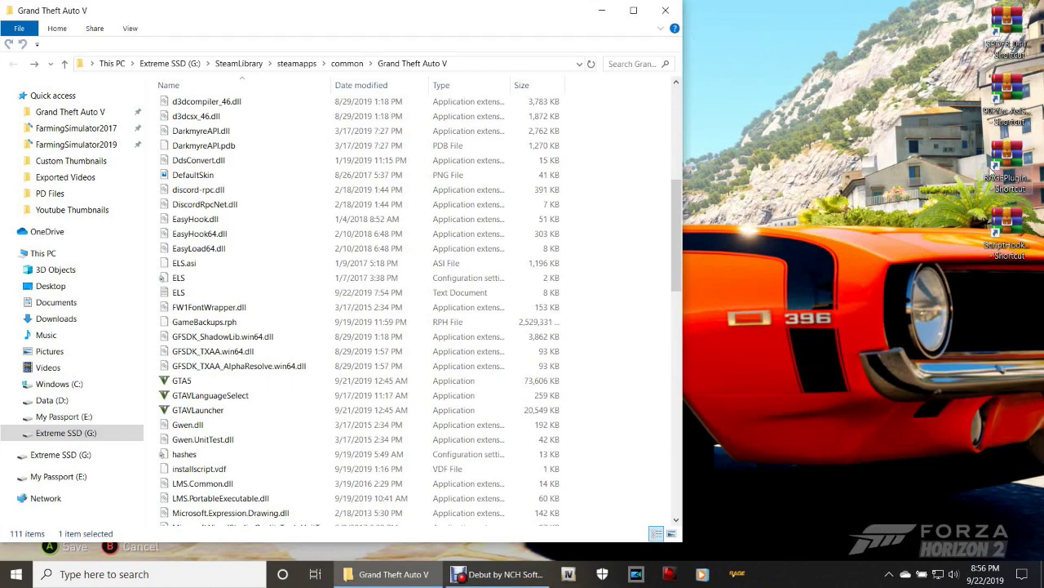
left_click_drag(938, 44, 1033, 239)
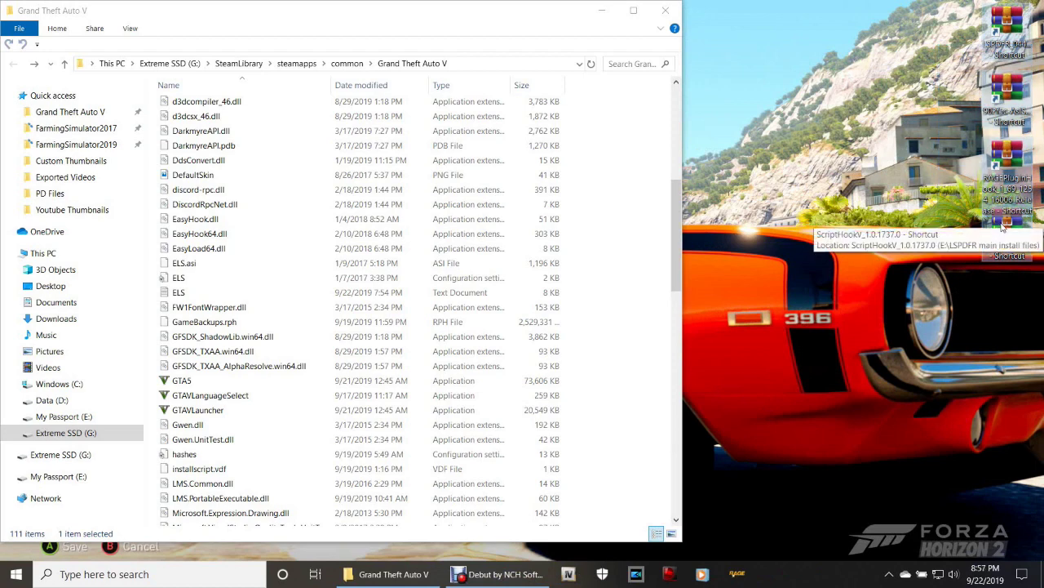
left_click_drag(1020, 291, 1017, 26)
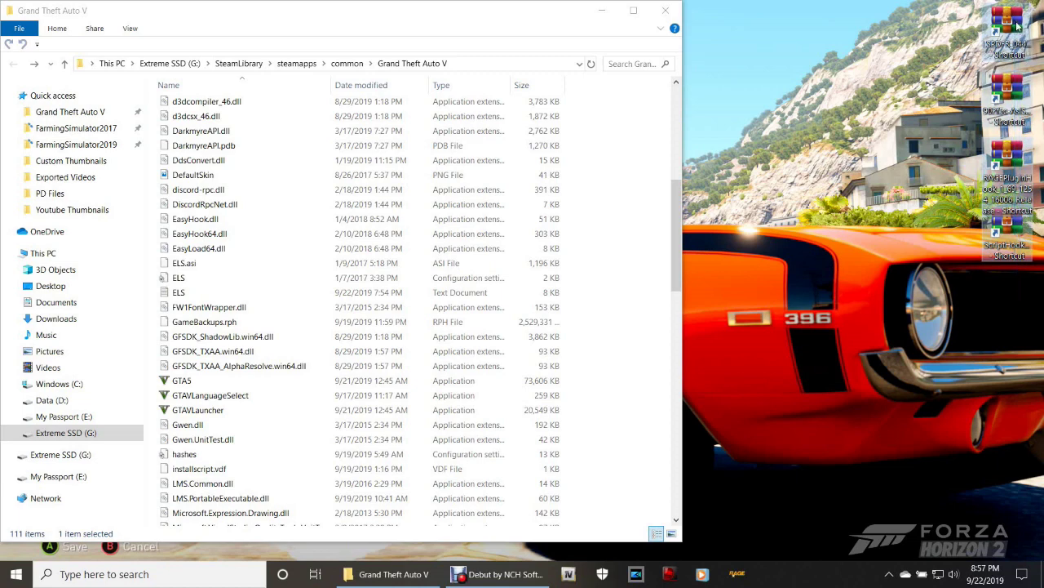
key("Delete")
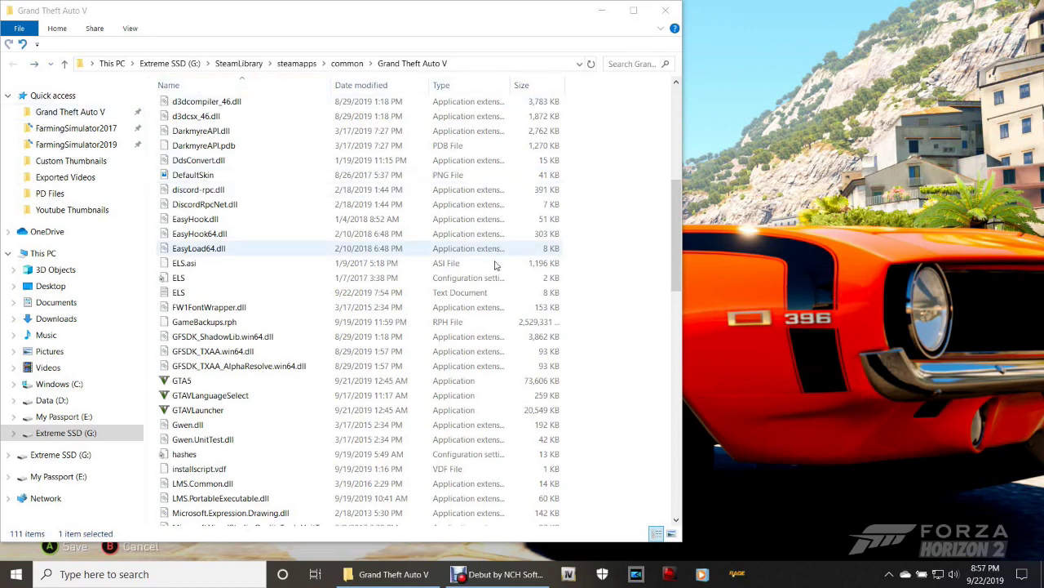
Step: Refresh the Grand Theft Auto V folder, look through its plugins and plugins\LSPDFR folders, and return to the game folder
scroll(575, 256, "up", 8)
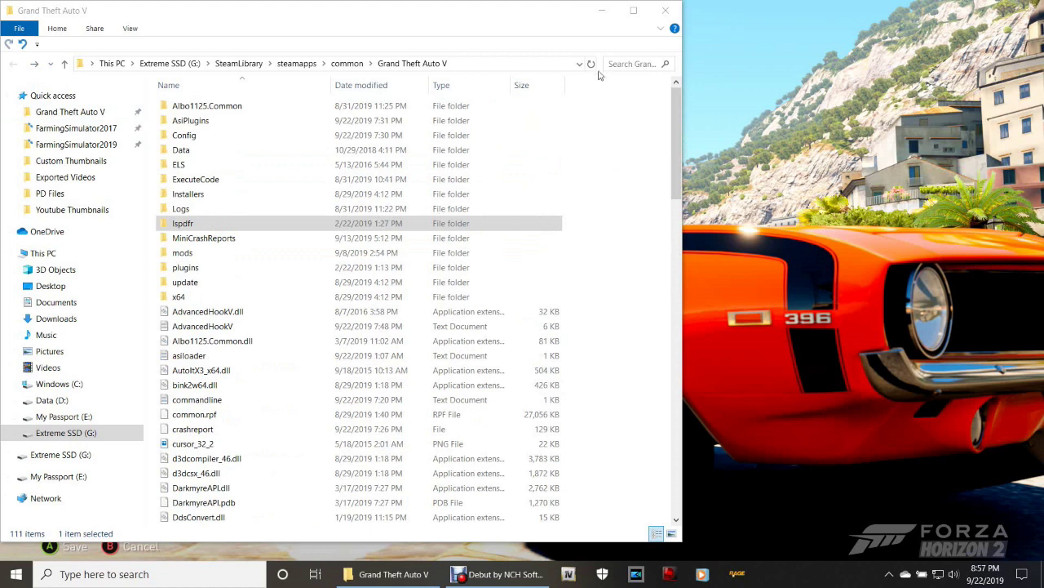
left_click(593, 68)
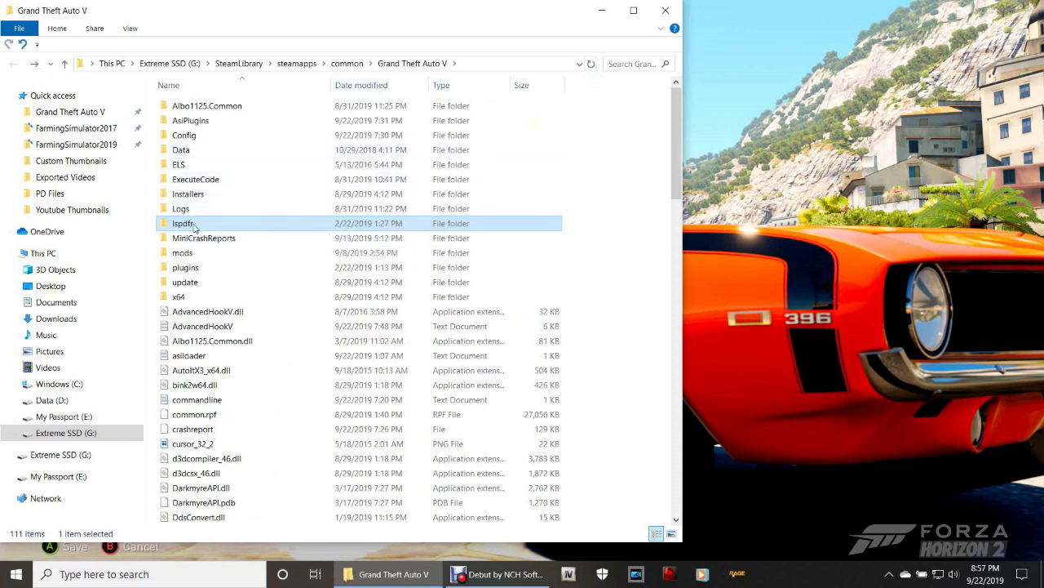
double_click(196, 268)
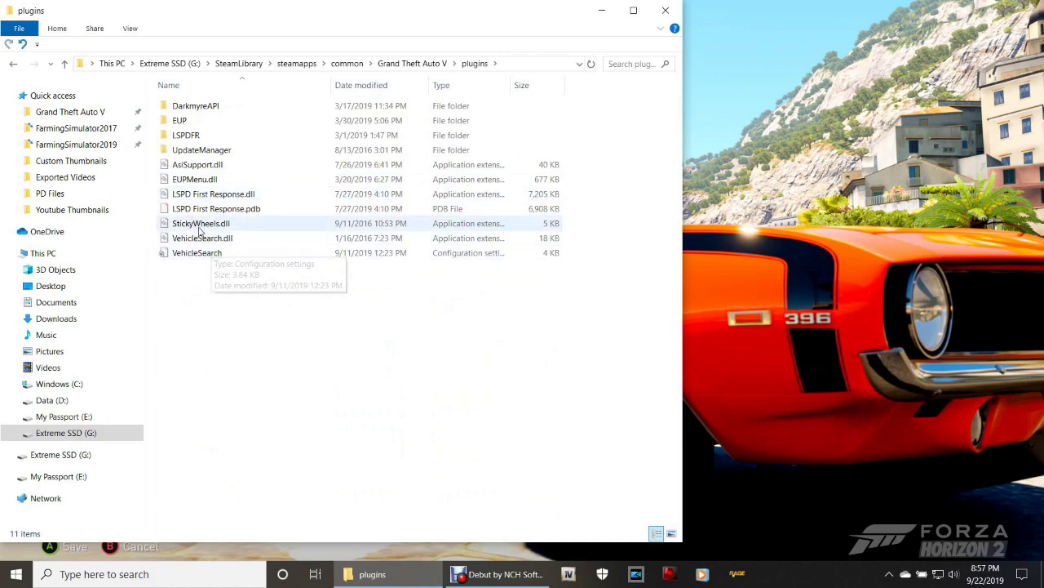
left_click(185, 136)
double_click(184, 136)
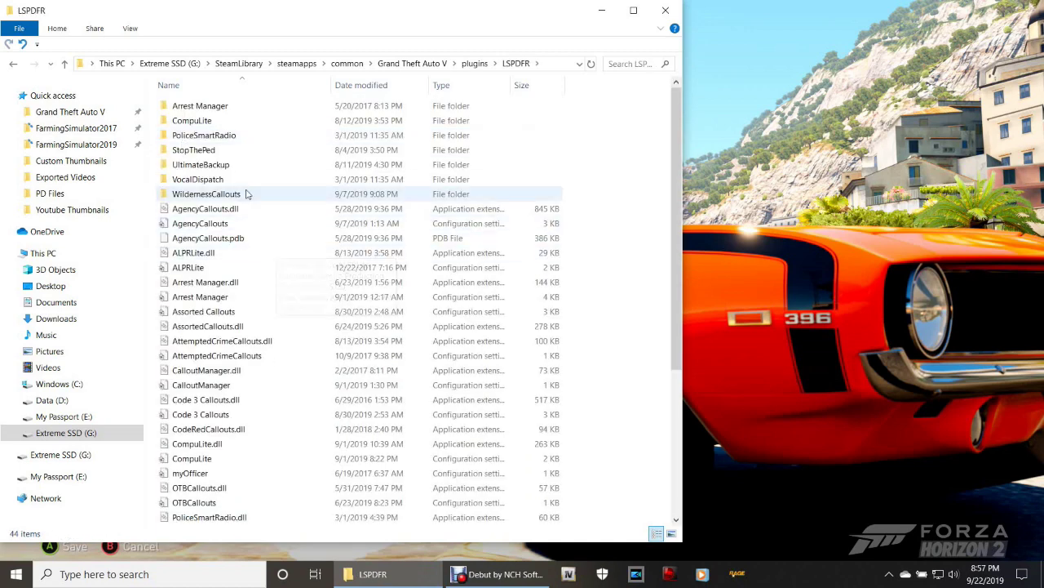
left_click(12, 69)
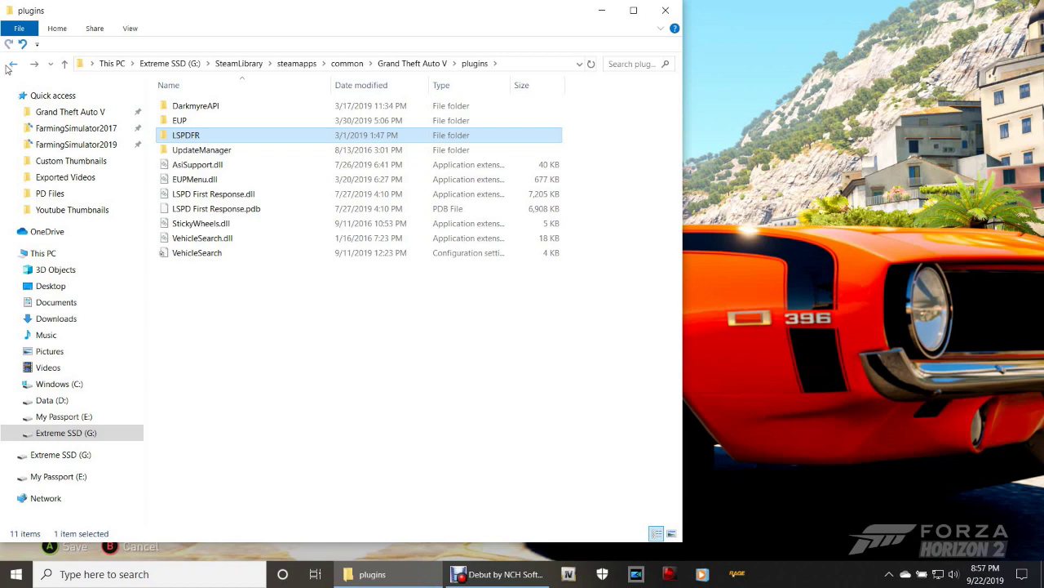
left_click(9, 68)
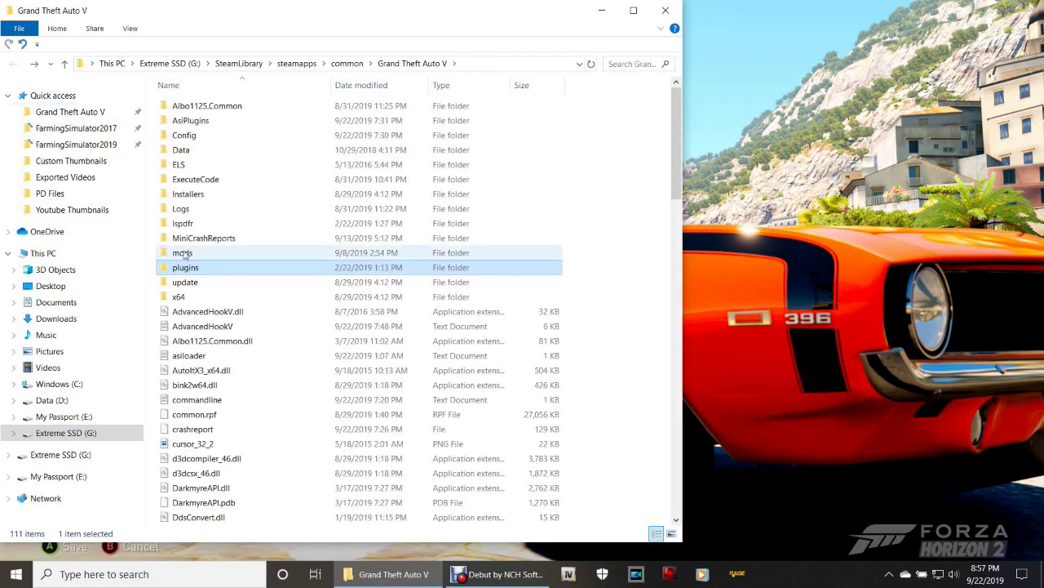
Step: Open the keys file from the lspdfr folder in Notepad and maximize its window
double_click(196, 225)
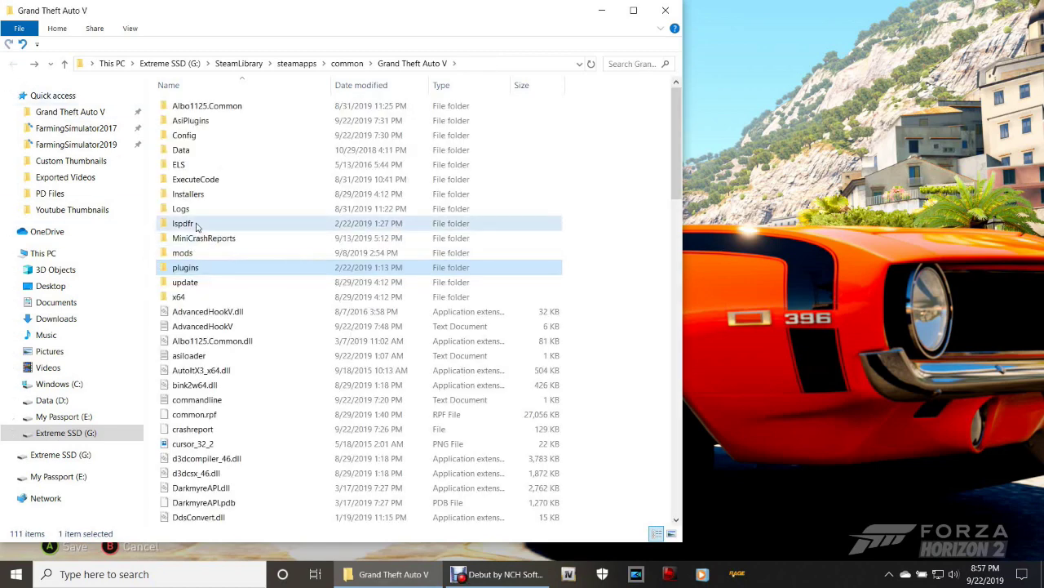
double_click(193, 166)
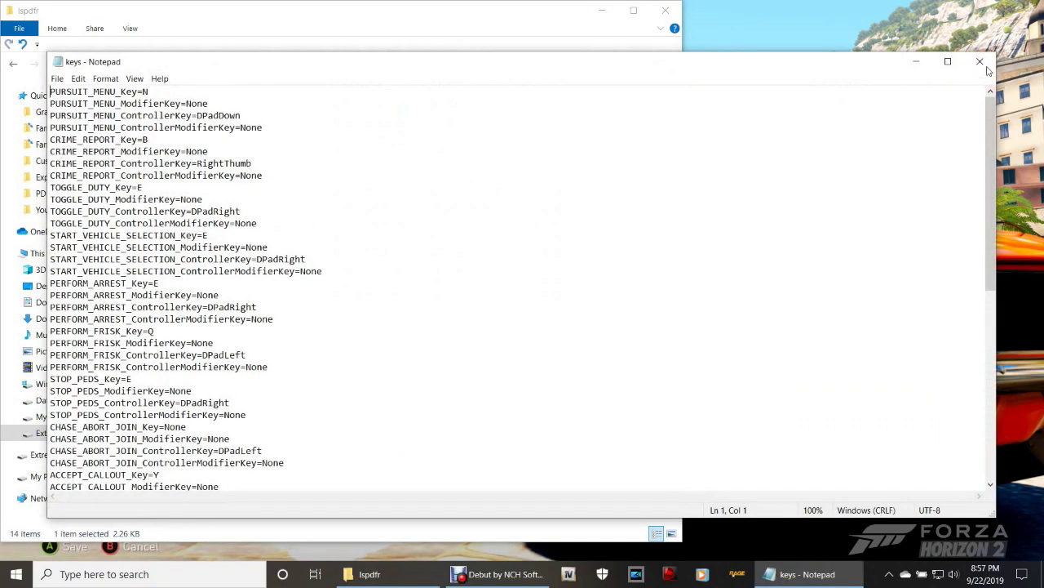
left_click(947, 62)
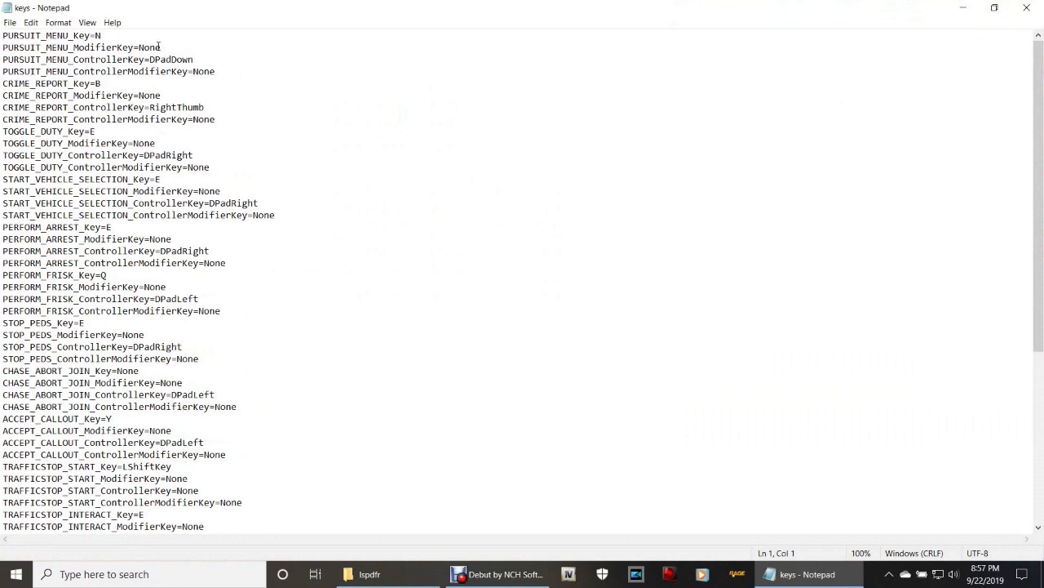
Step: Copy the value None from the PURSUIT_MENU_ModifierKey line of the keys file
left_click_drag(162, 47, 139, 48)
right_click(149, 48)
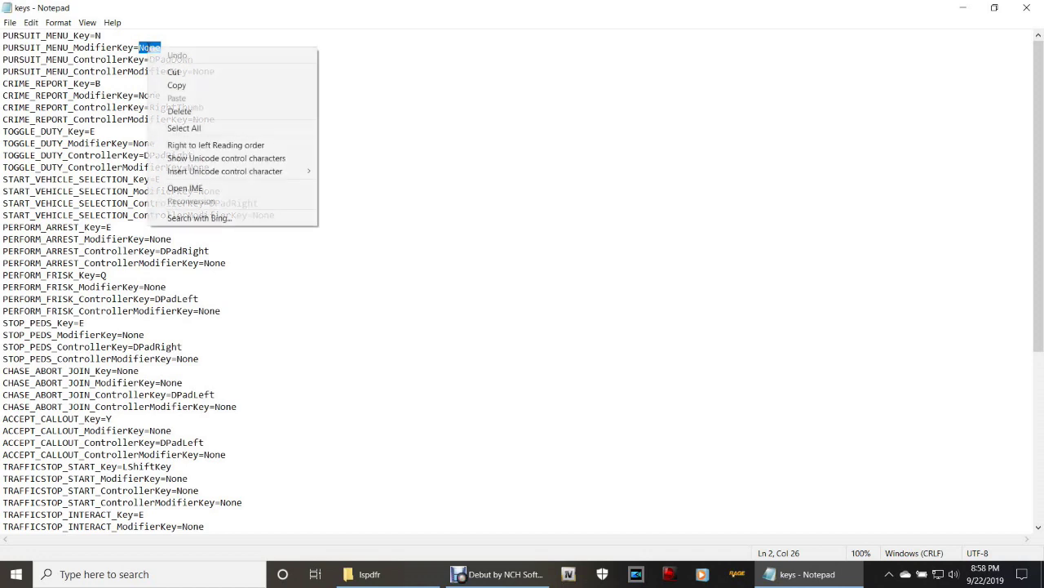
left_click(185, 87)
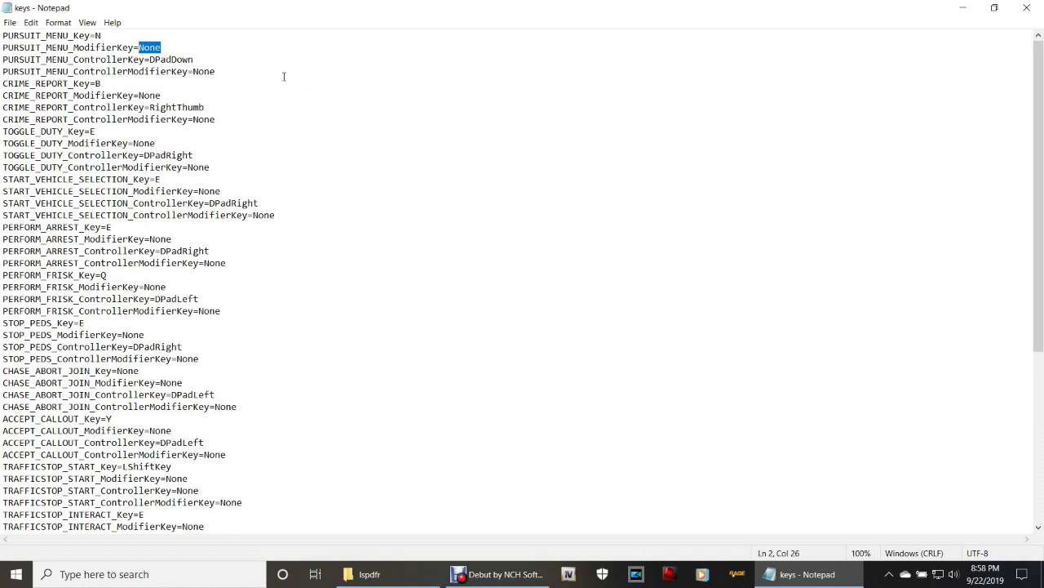
Step: Highlight the key bindings from PURSUIT_MENU_ModifierKey through CHASE_ABORT_JOIN_ControllerKey to point them out
left_click(214, 44)
left_click_drag(105, 36, 4, 406)
left_click(291, 39)
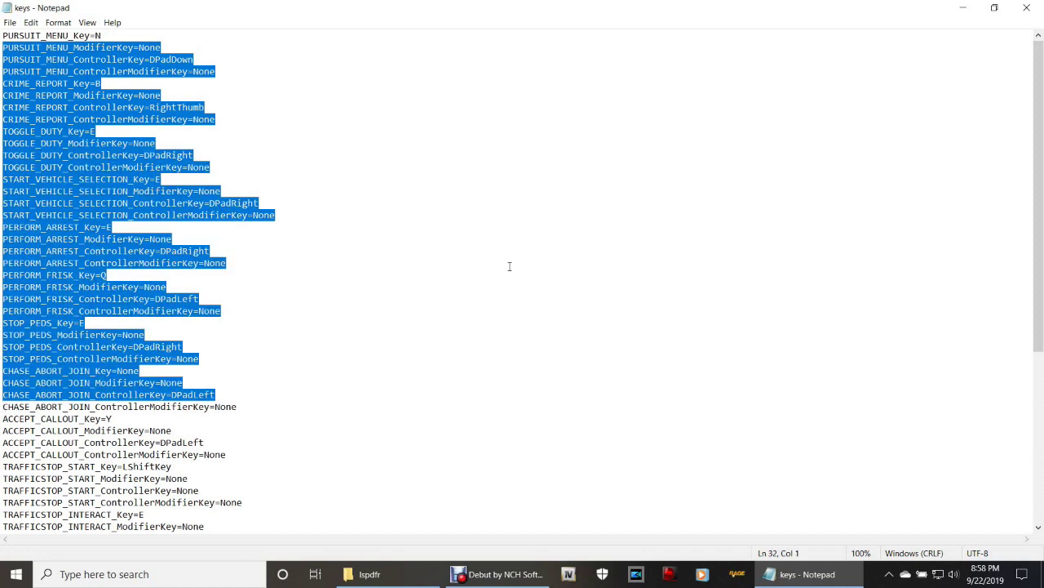
Step: Review the key bindings through TOGGLE_SIREN_SOUND, highlighting the CHASE_ABORT_JOIN_ModifierKey value and the TRAFFICSTOP_INTERACT lines
left_click(352, 269)
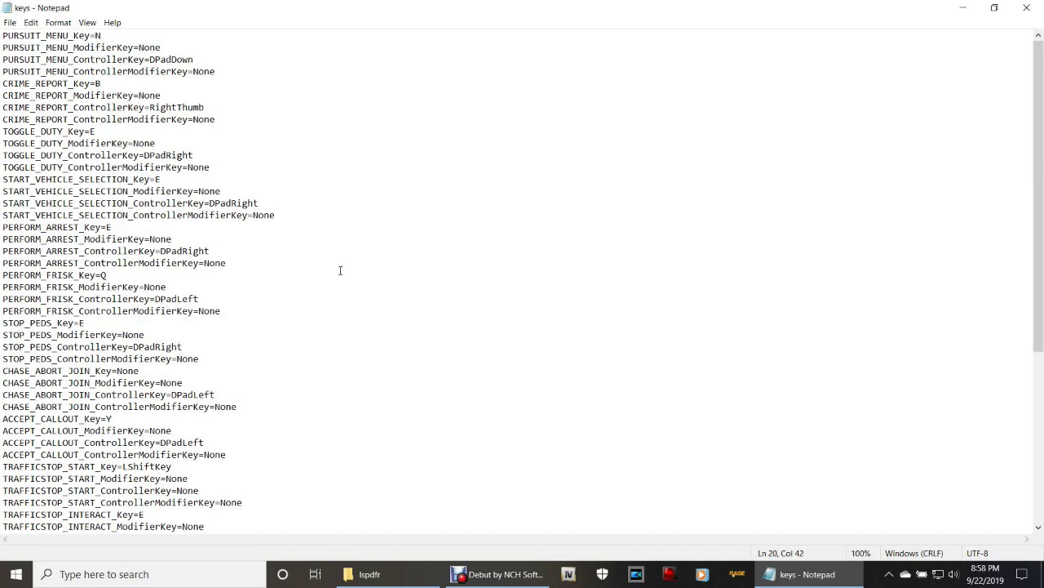
scroll(269, 323, "down", 3)
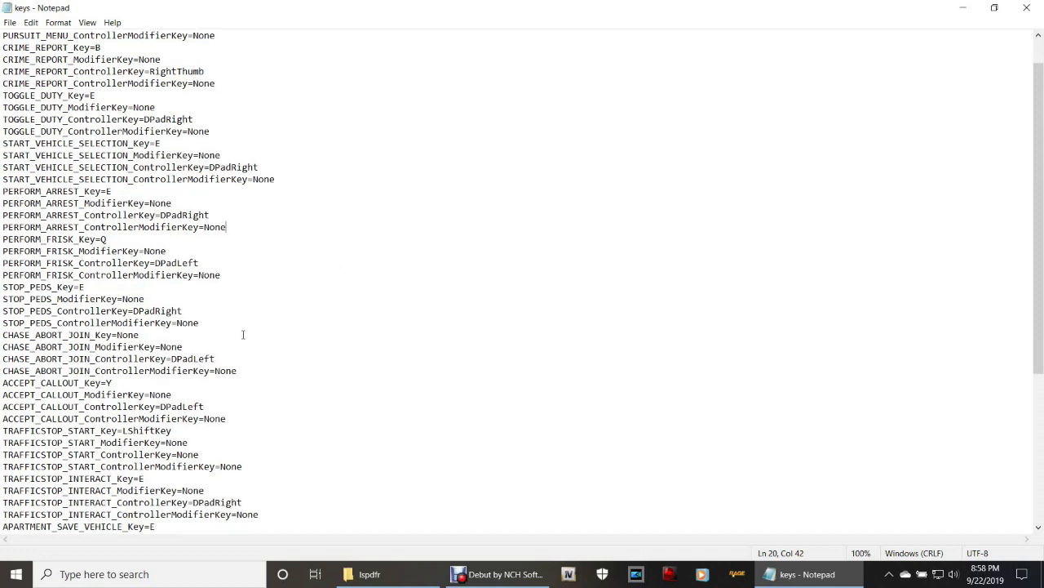
scroll(242, 332, "down", 3)
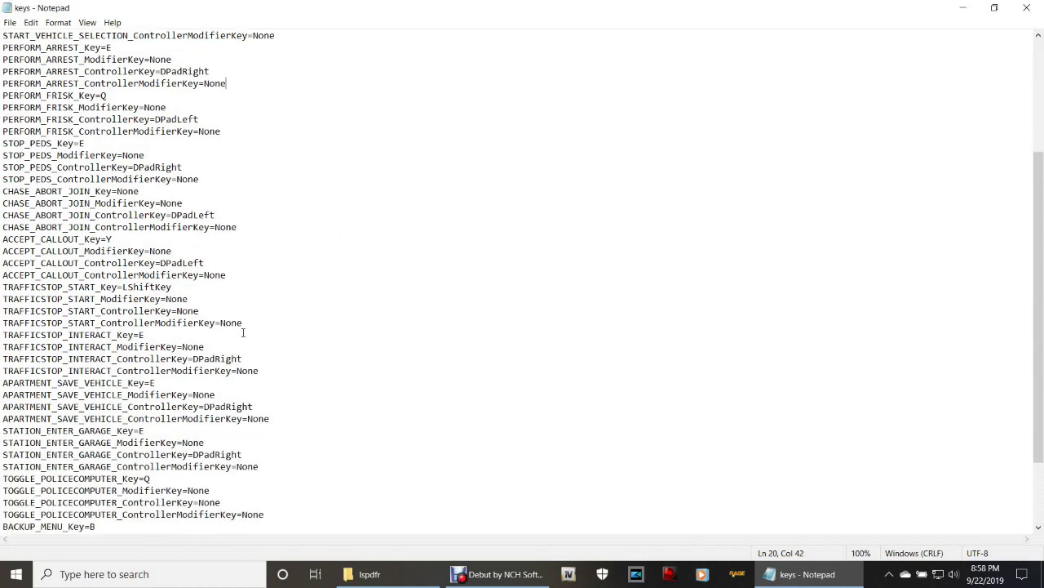
scroll(242, 332, "down", 2)
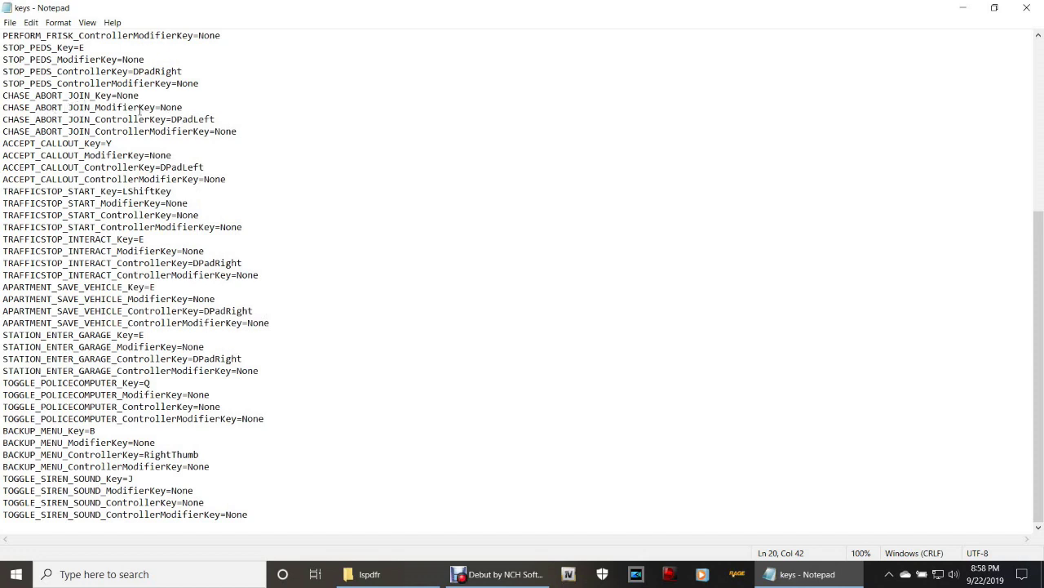
left_click_drag(184, 107, 162, 106)
left_click(265, 153)
left_click_drag(252, 284, 50, 251)
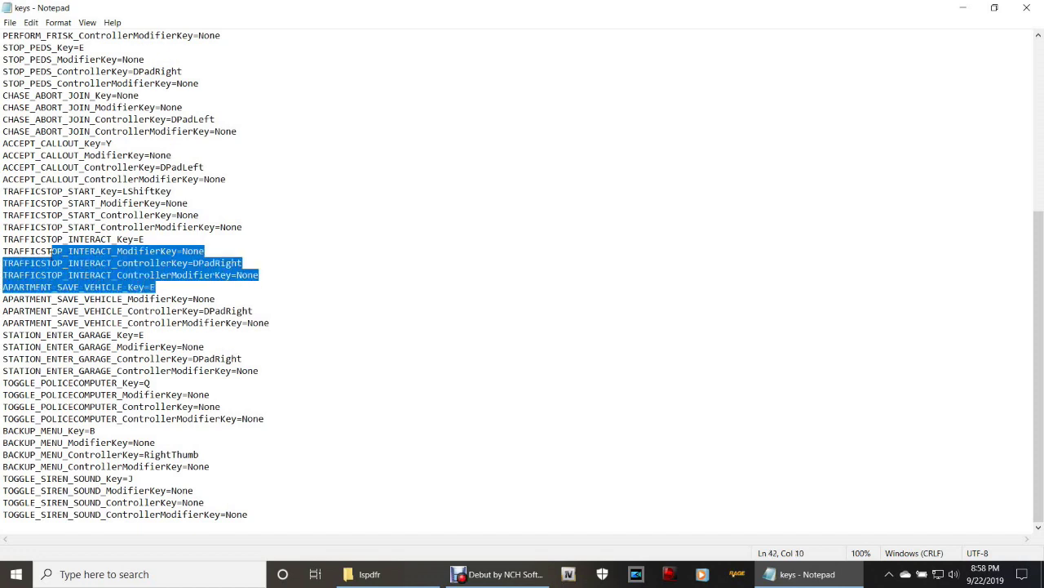
left_click(332, 262)
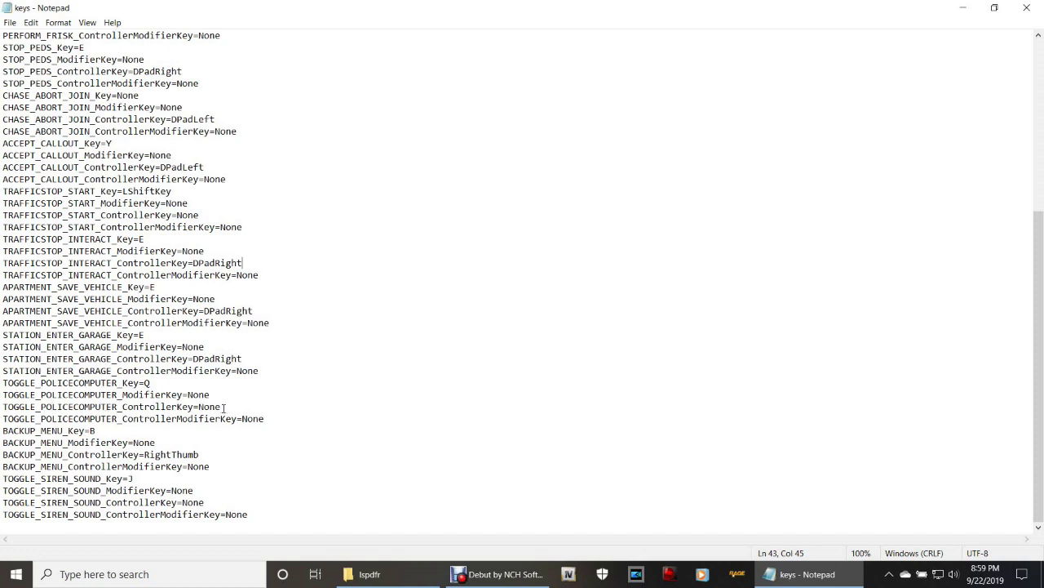
Step: Highlight the TOGGLE_POLICECOMPUTER_ControllerKey value and the TRAFFICSTOP_START_ControllerModifierKey line to point them out
left_click_drag(222, 408, 198, 406)
left_click(306, 383)
left_click_drag(248, 227, 9, 227)
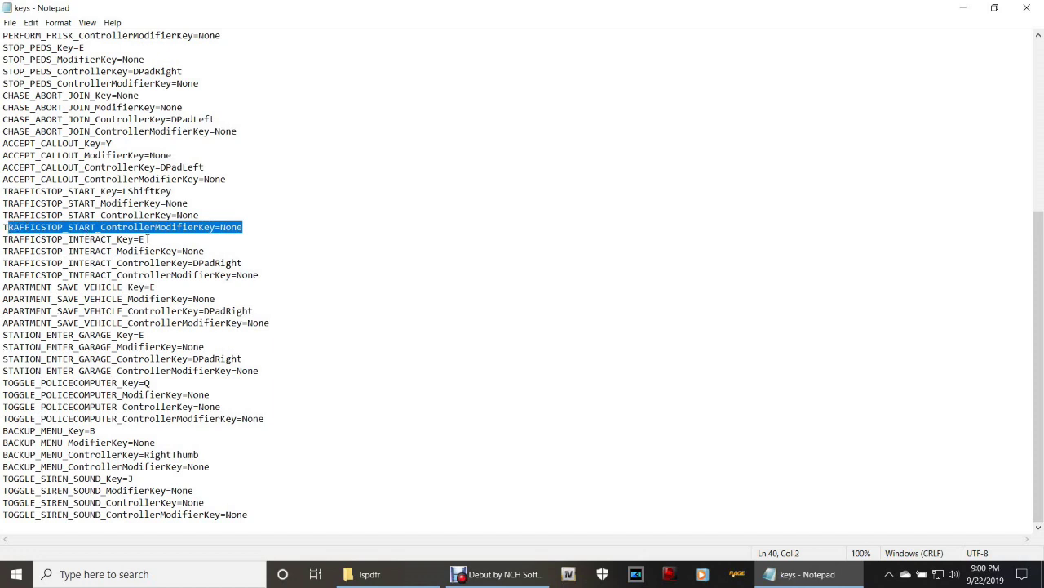
left_click(243, 227)
left_click_drag(243, 227, 220, 227)
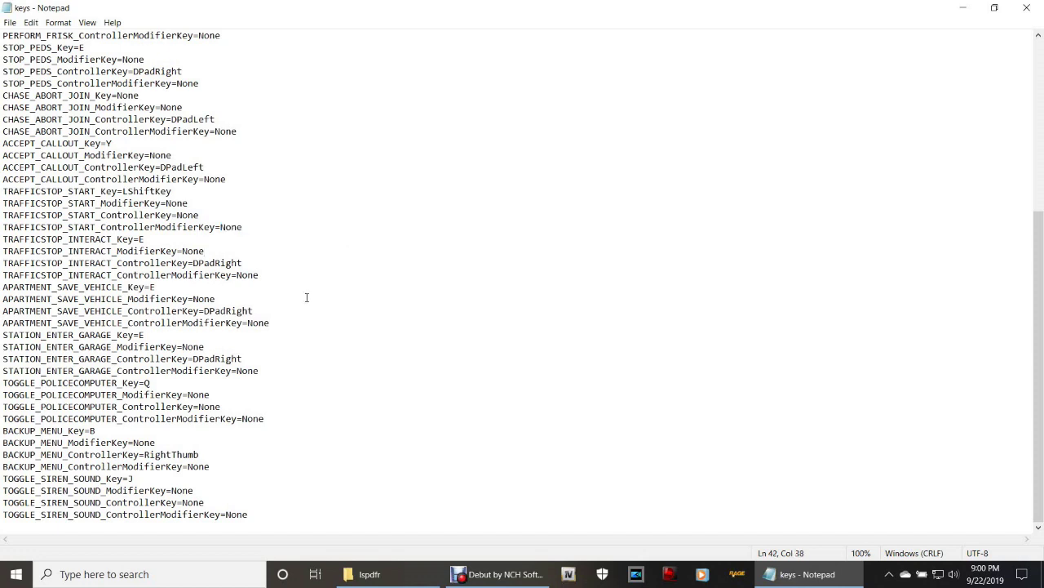
Step: Close the keys file after showing its save commands, return to the Grand Theft Auto V folder and close that window
scroll(318, 323, "up", 8)
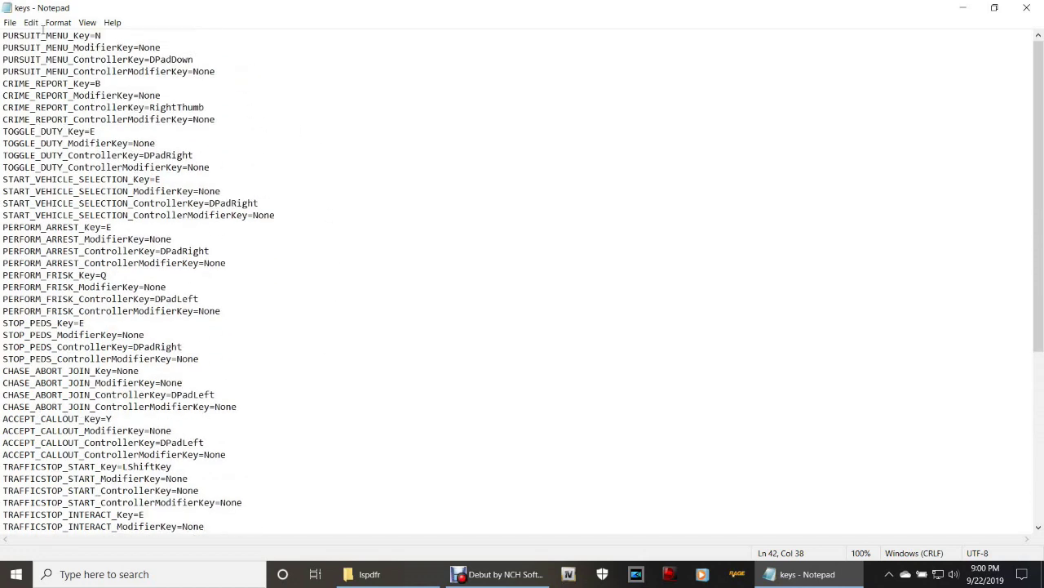
left_click(14, 35)
left_click(10, 22)
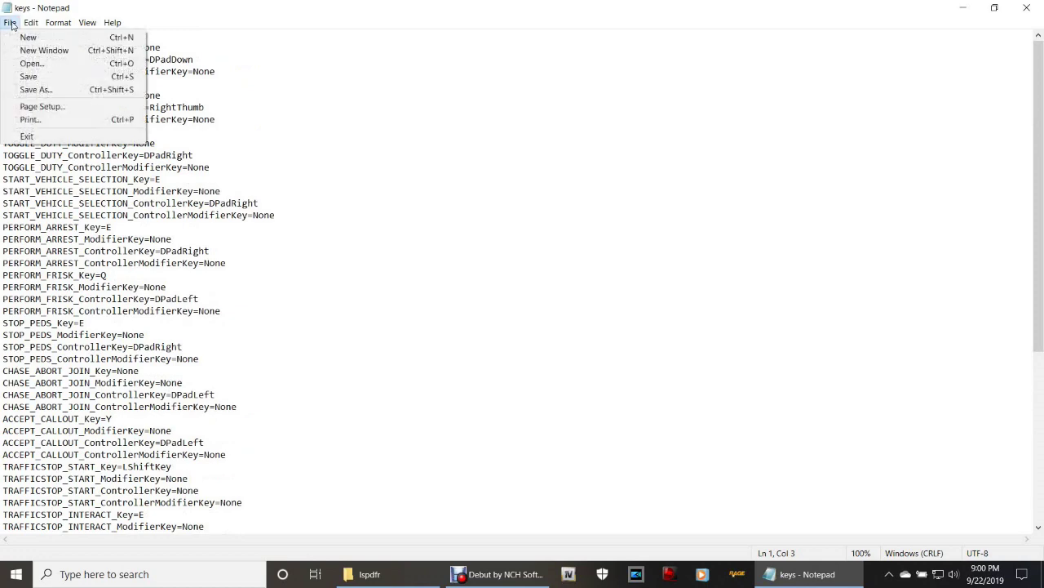
left_click(381, 103)
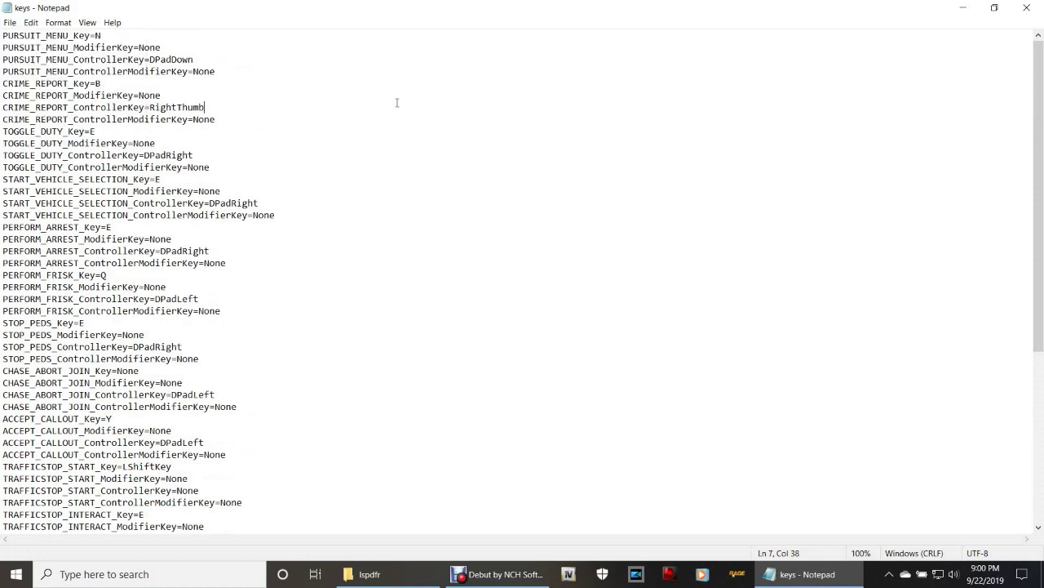
left_click(1029, 7)
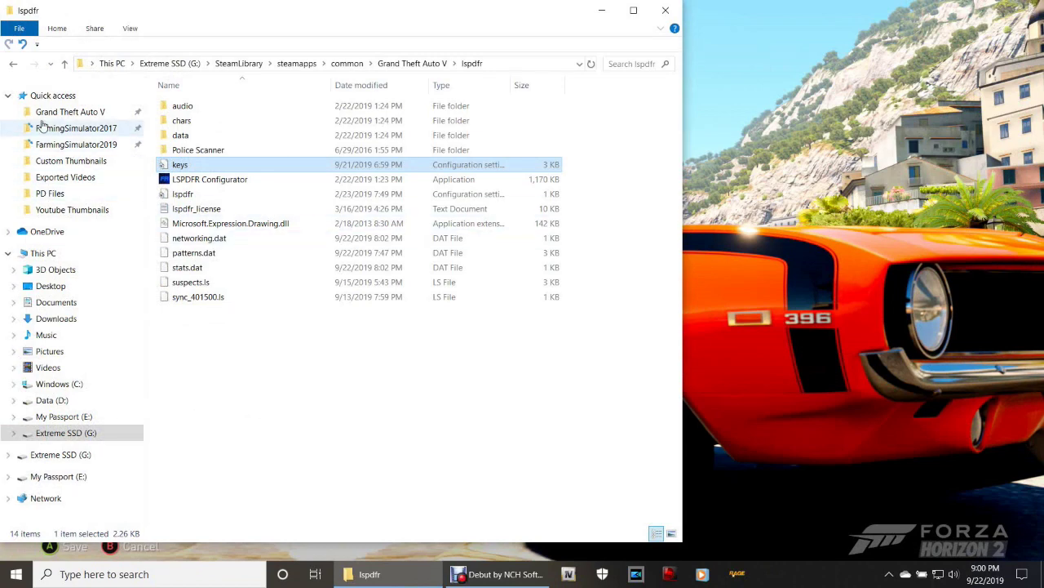
left_click(13, 67)
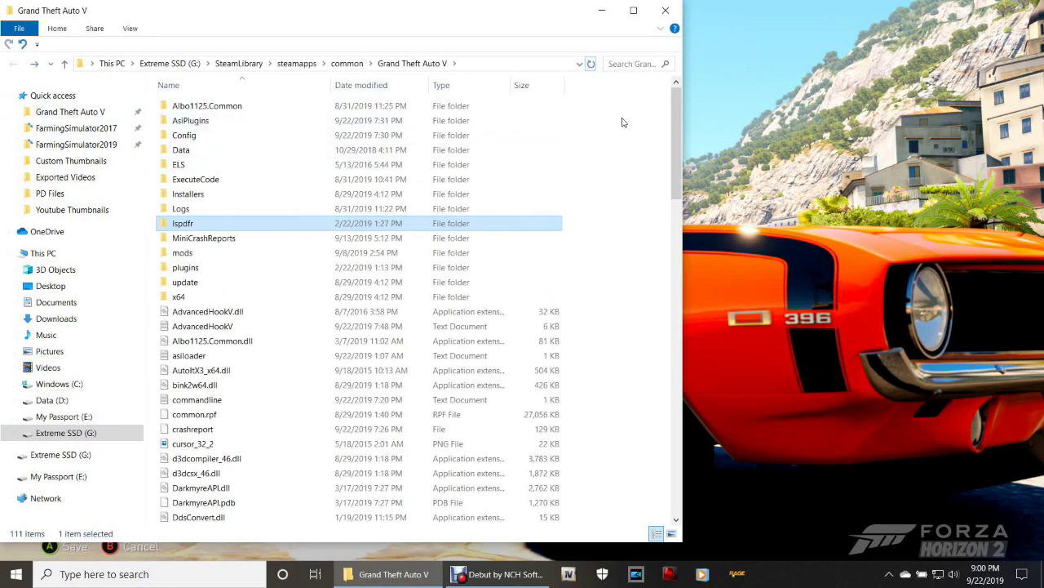
left_click(666, 11)
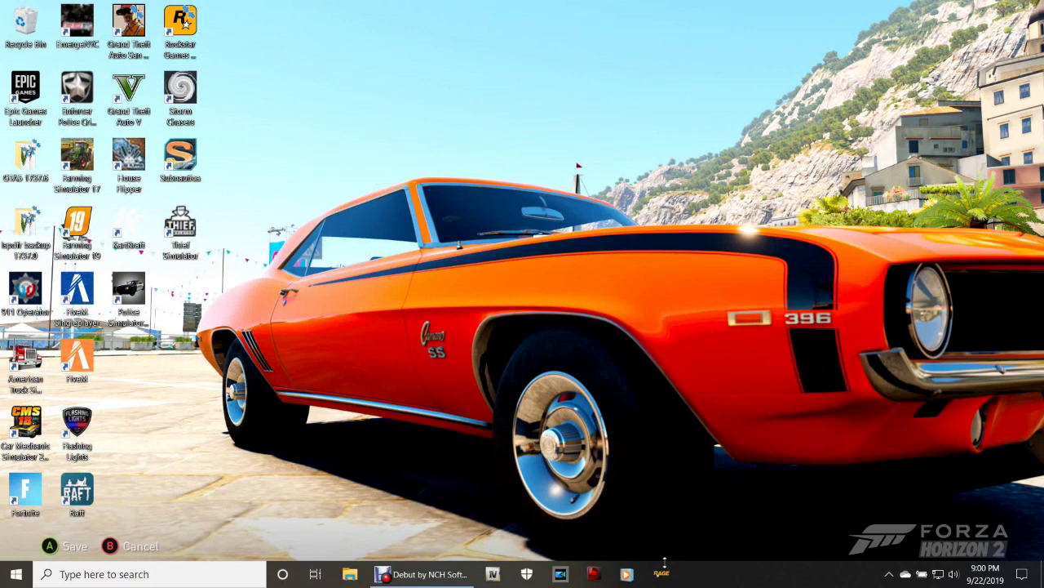
Step: Open the pinned Grand Theft Auto V folder and create a desktop shortcut for the RAGEPluginHook application
right_click(342, 573)
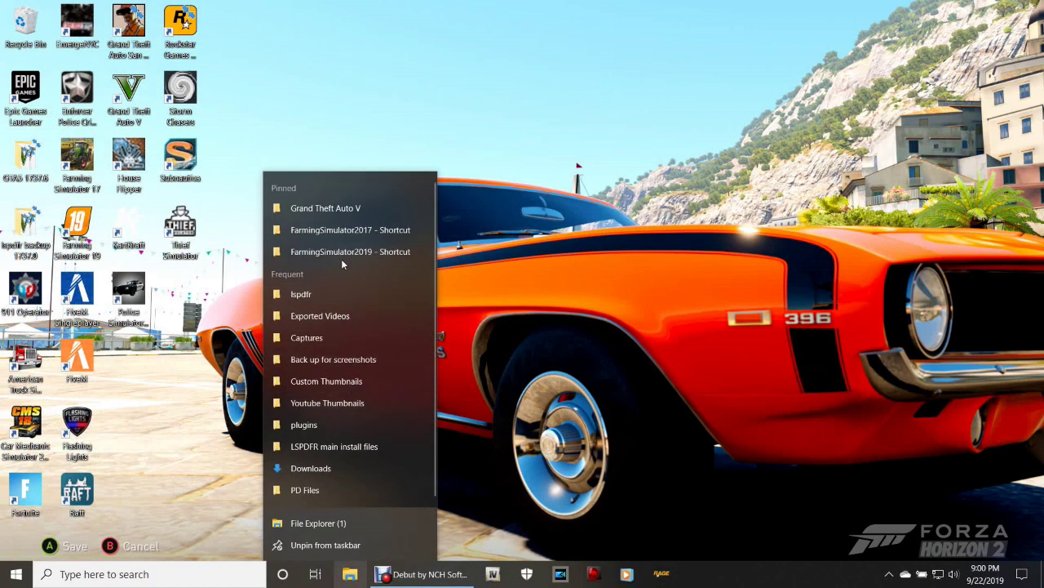
left_click(343, 208)
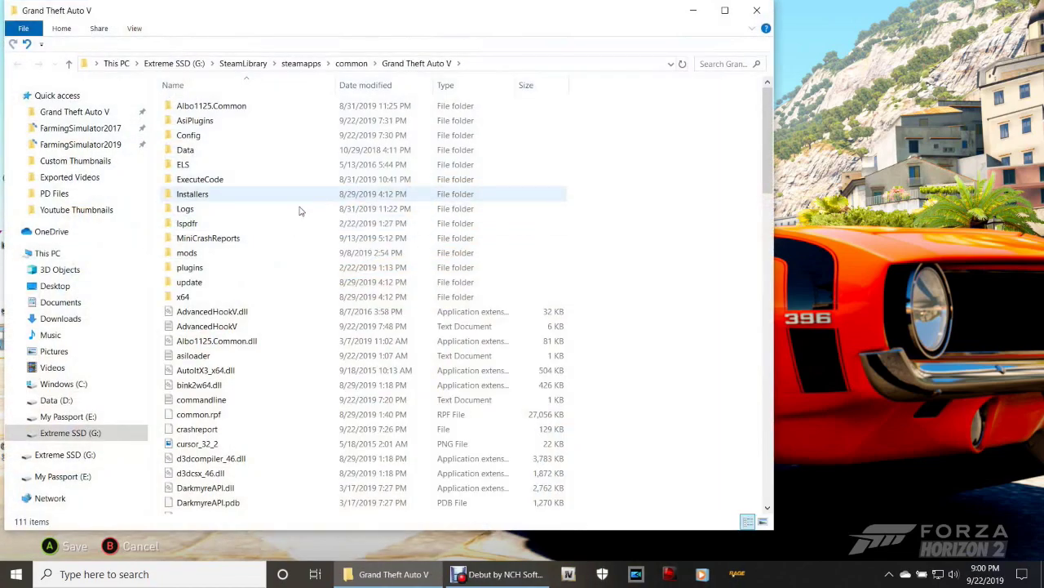
scroll(286, 222, "down", 7)
scroll(287, 225, "down", 9)
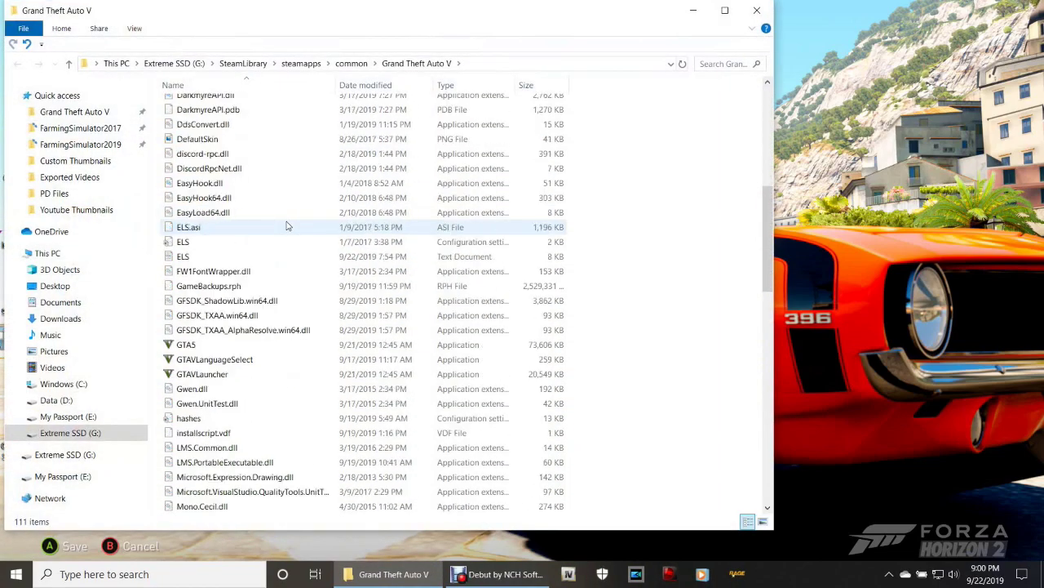
scroll(286, 226, "down", 2)
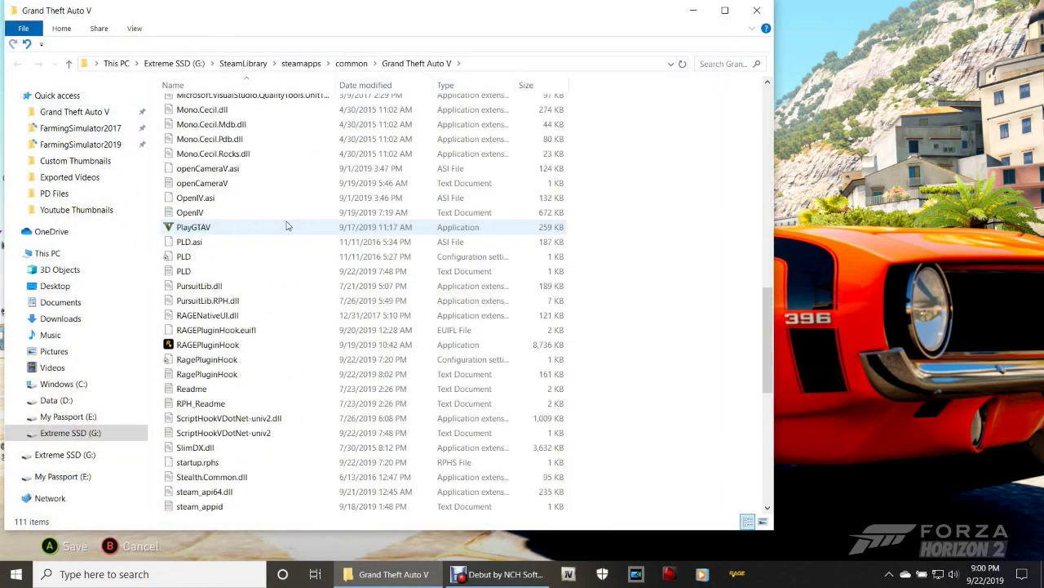
left_click(202, 348)
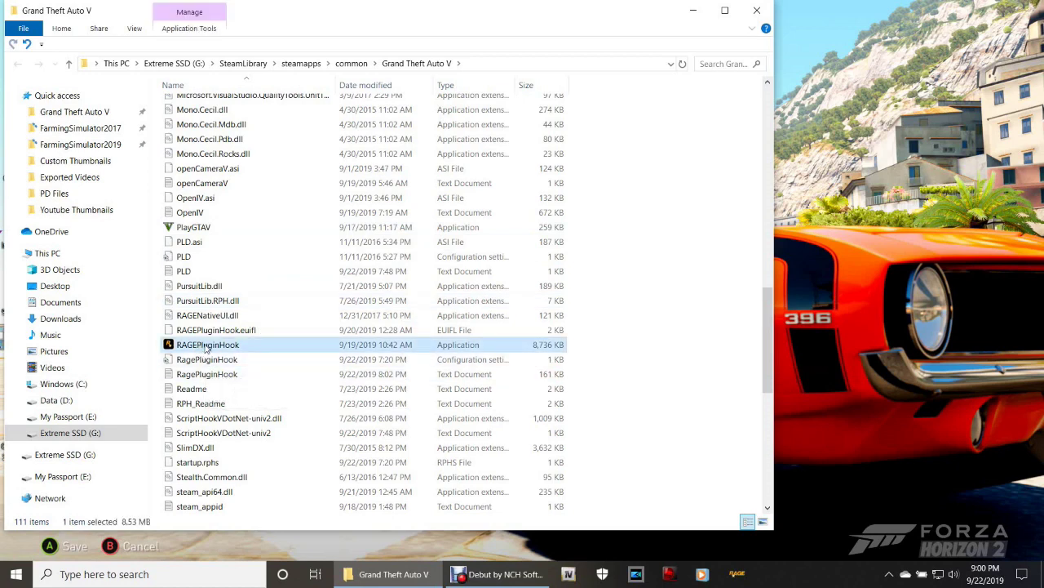
right_click(263, 348)
mouse_move(455, 444)
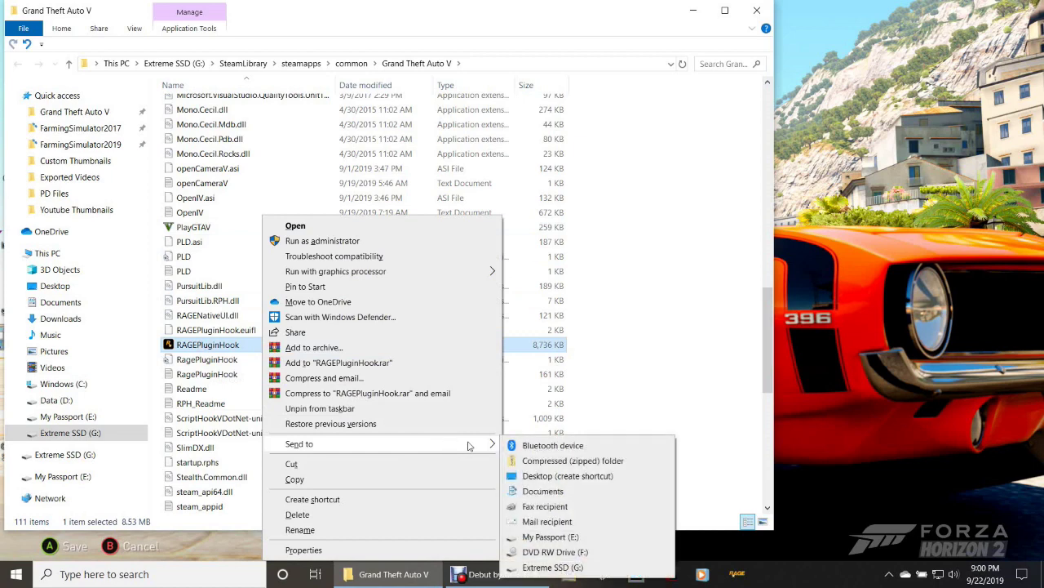
left_click(544, 476)
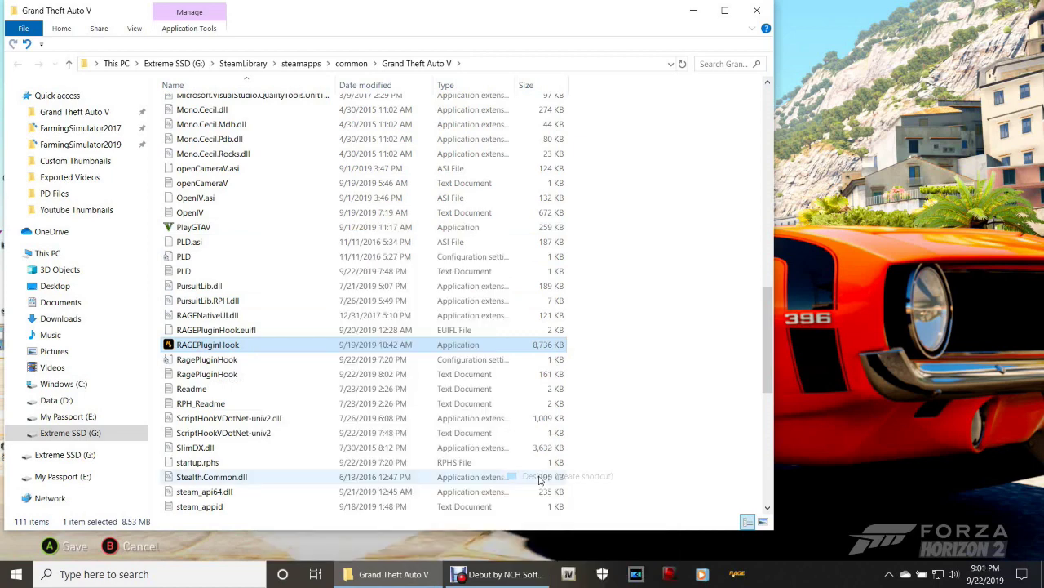
Step: Close the game folder and delete the RAGEPluginHook shortcut from the desktop
left_click(756, 10)
mouse_move(131, 366)
left_mouse_down()
mouse_move(306, 374)
mouse_move(672, 233)
mouse_move(677, 153)
mouse_move(516, 232)
mouse_move(343, 415)
mouse_move(705, 525)
mouse_move(720, 580)
mouse_move(485, 451)
mouse_move(179, 393)
mouse_move(147, 363)
left_mouse_up()
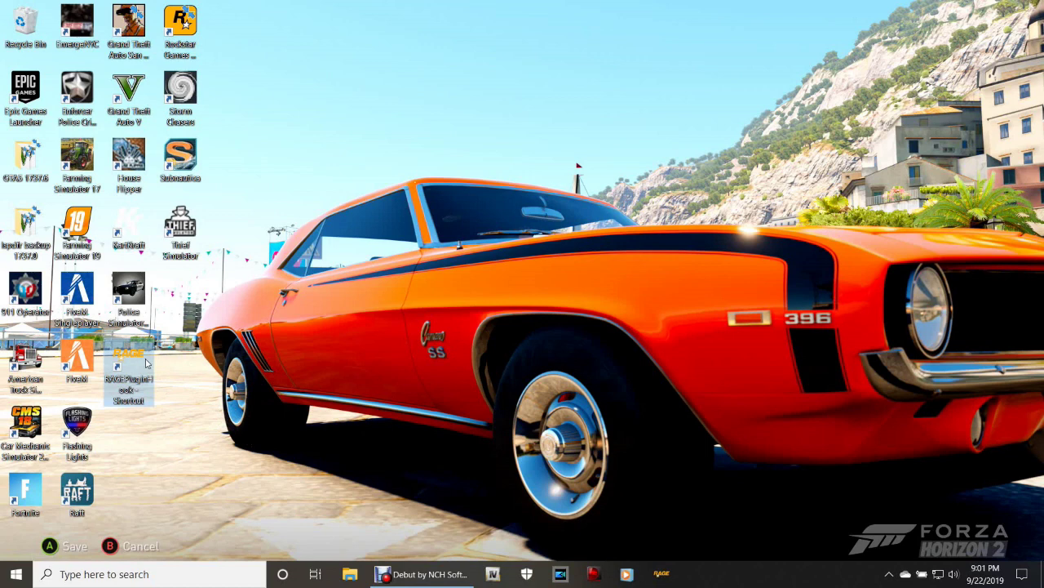
right_click(143, 371)
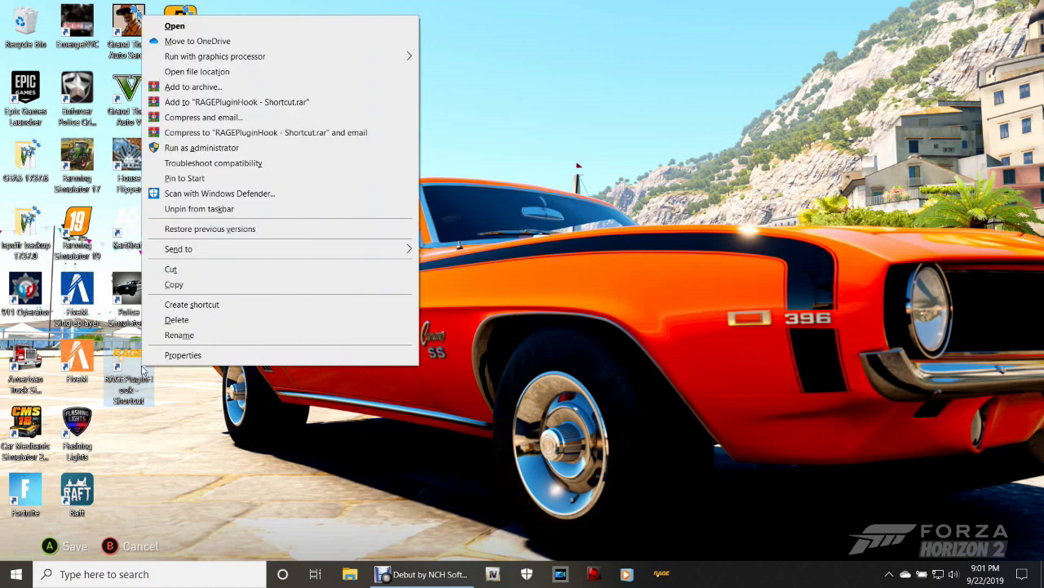
left_click(163, 320)
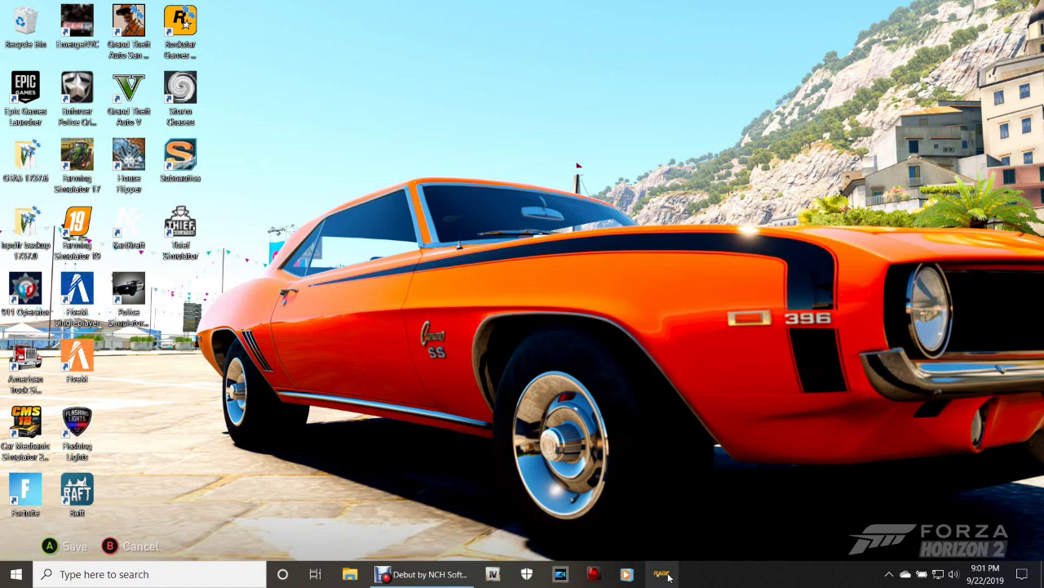
Step: Examine the firewall and network protection status in Windows Security and close it
left_click(526, 574)
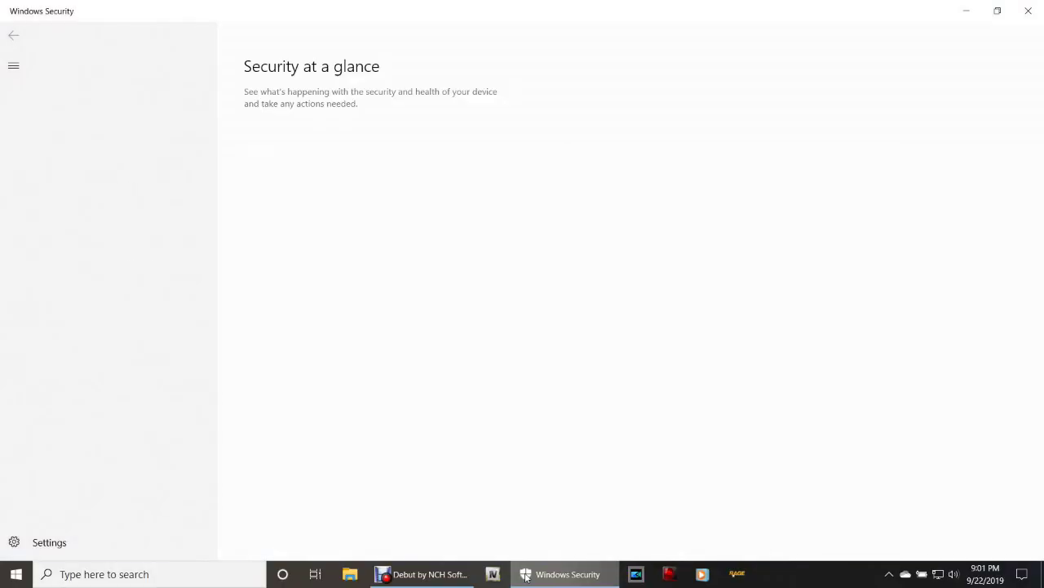
left_click(612, 175)
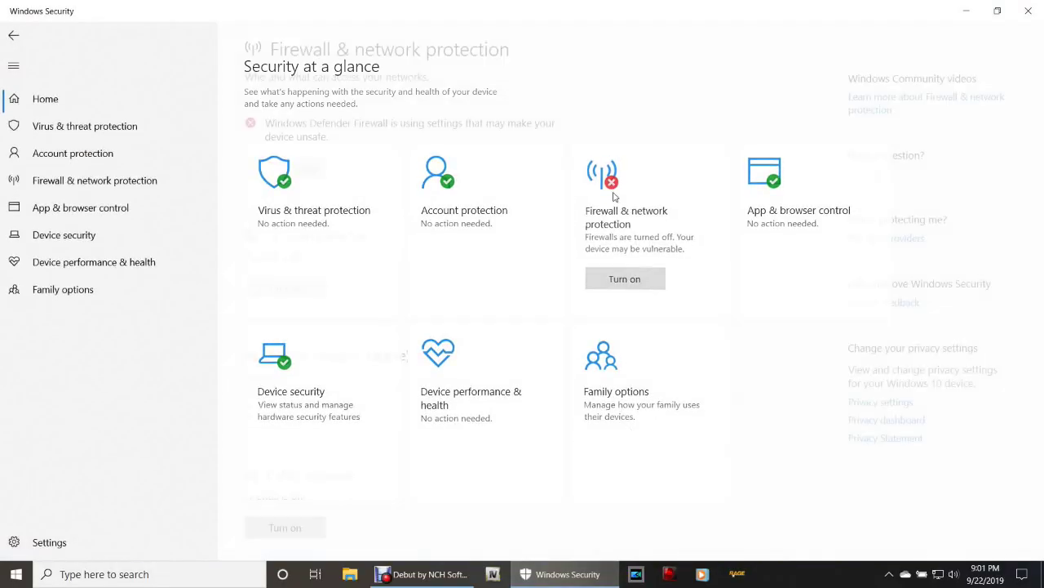
scroll(412, 380, "down", 2)
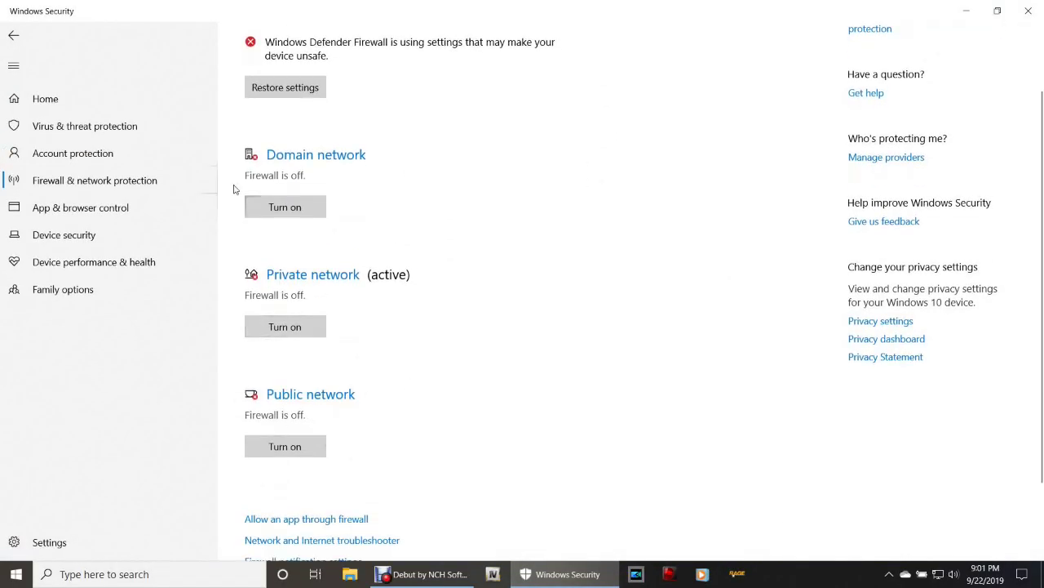
left_click(1028, 11)
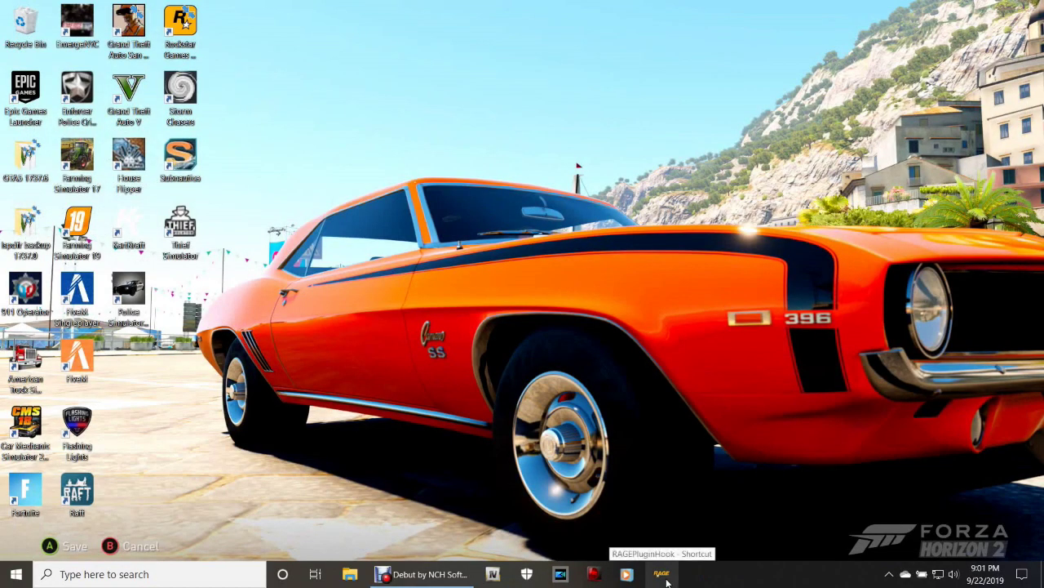
Step: Launch RAGEPluginHook from its pinned shortcut
left_click(666, 579)
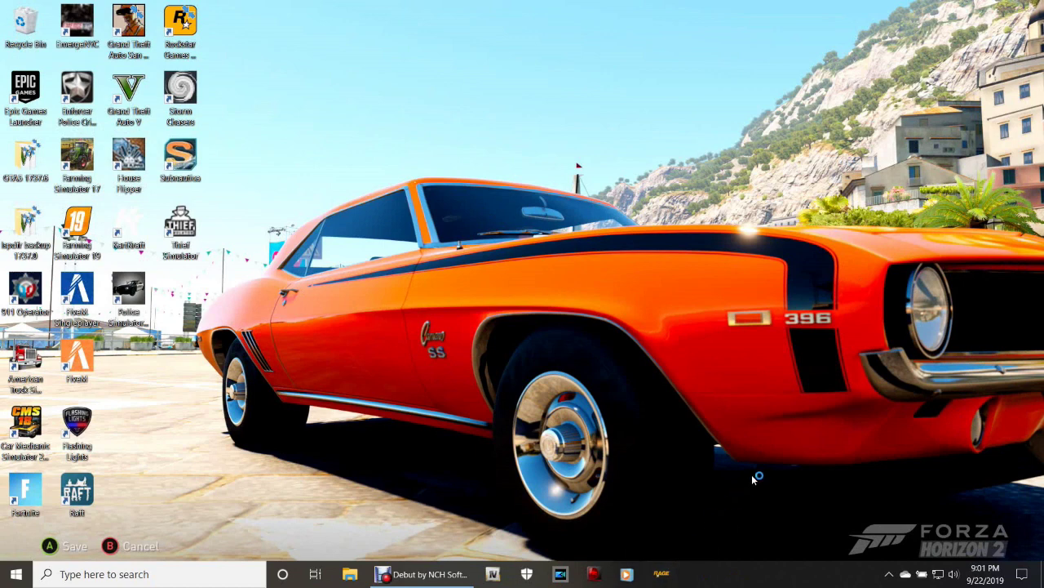